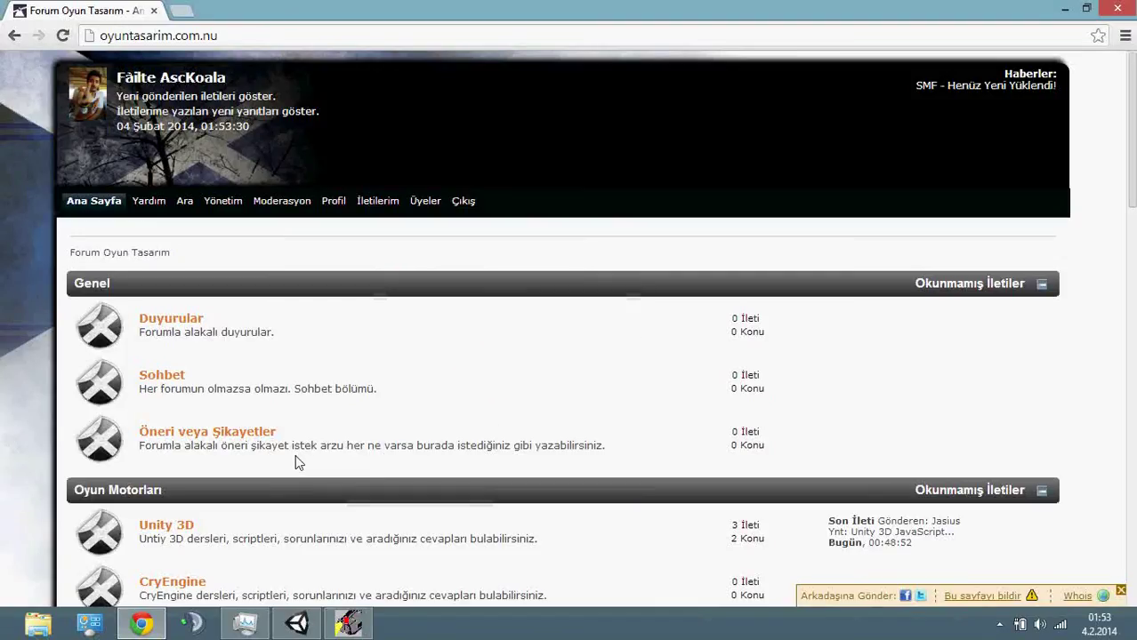
Apply the red material to the white Sphere in the forumoyuntasarim scene
scroll(20, 343, "down", 3)
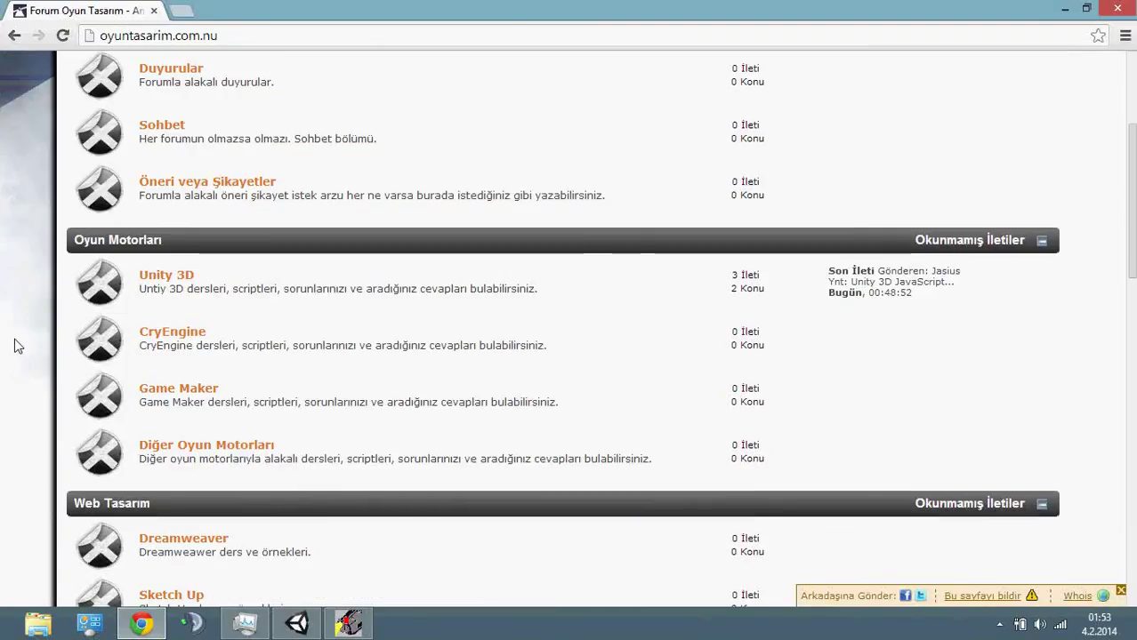
scroll(16, 345, "up", 3)
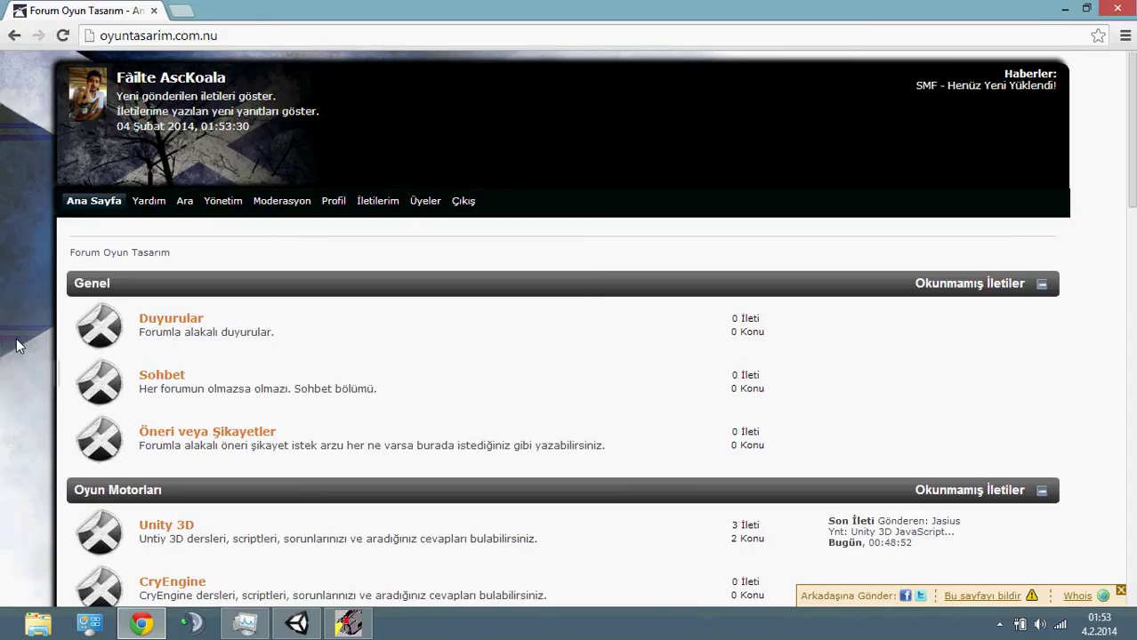
left_click(311, 630)
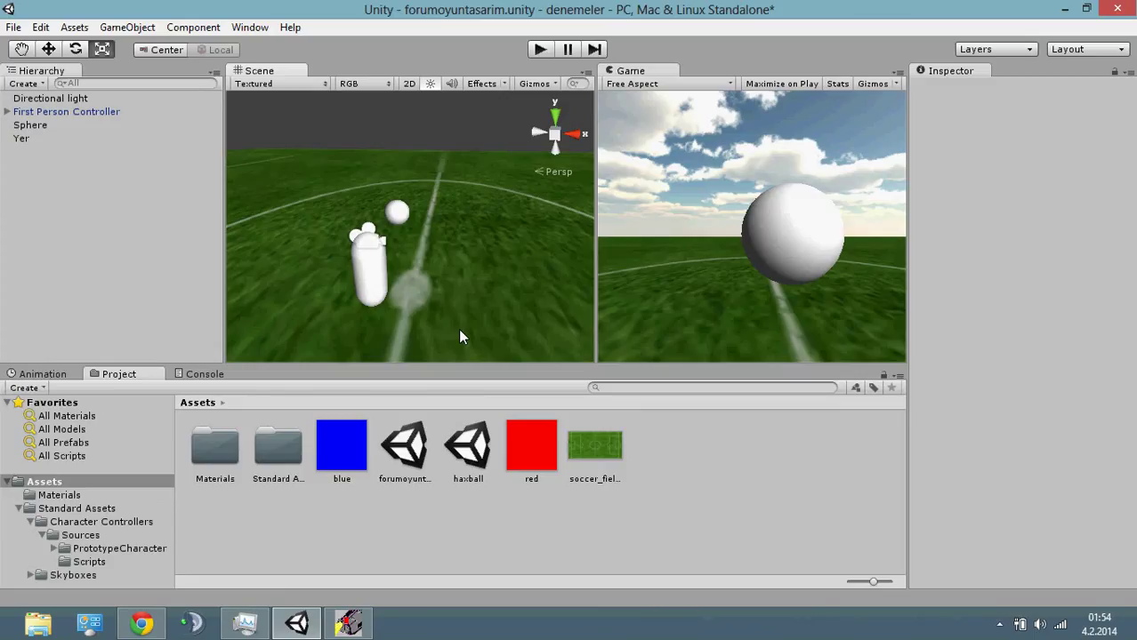
left_click(397, 214)
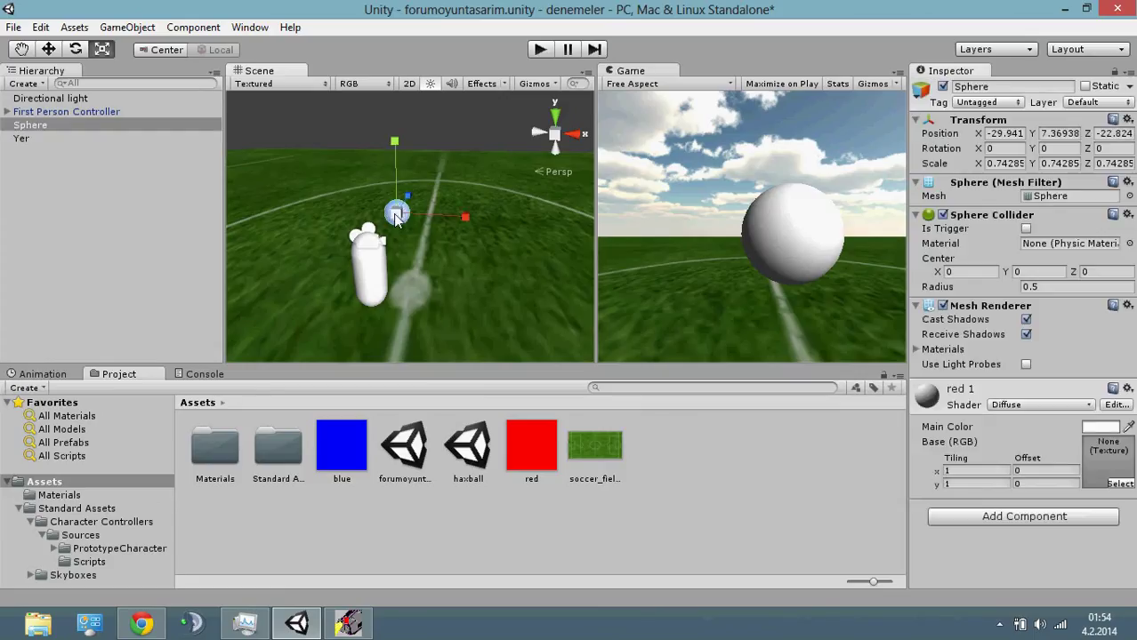
key("w")
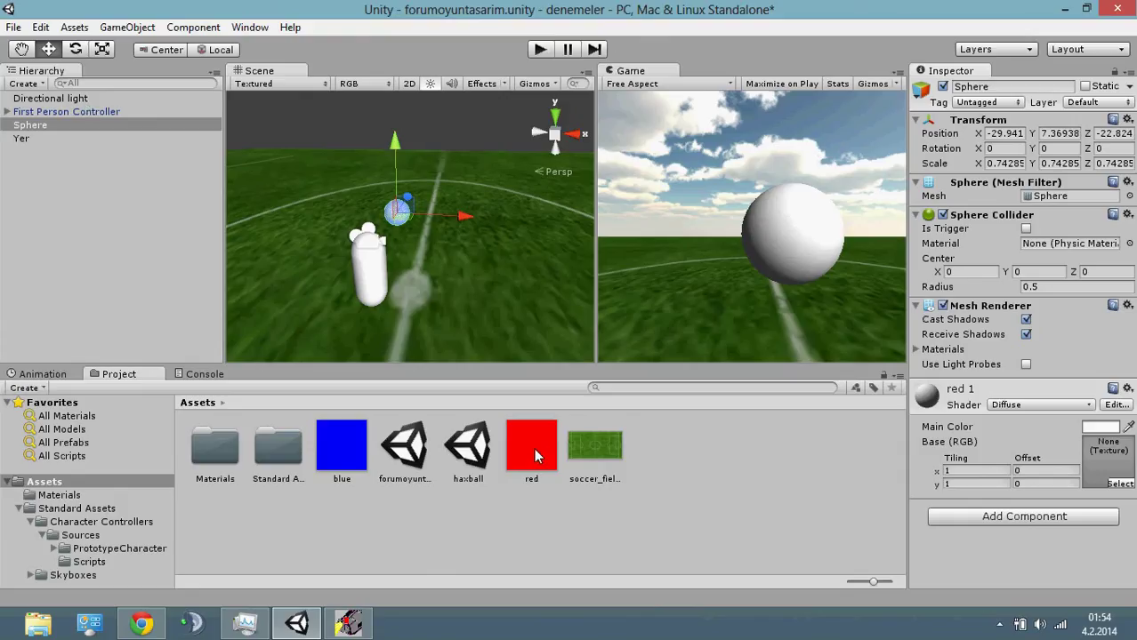
left_click_drag(535, 456, 397, 219)
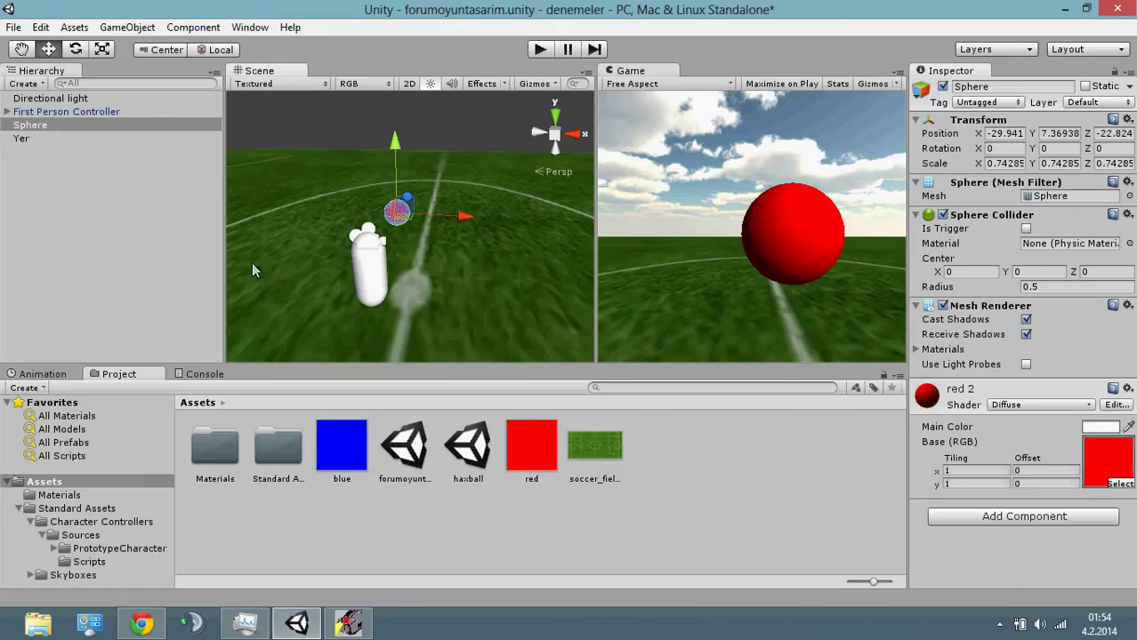
Create a new Cube via GameObject > Create Other > Cube
left_click(320, 255)
left_click(130, 28)
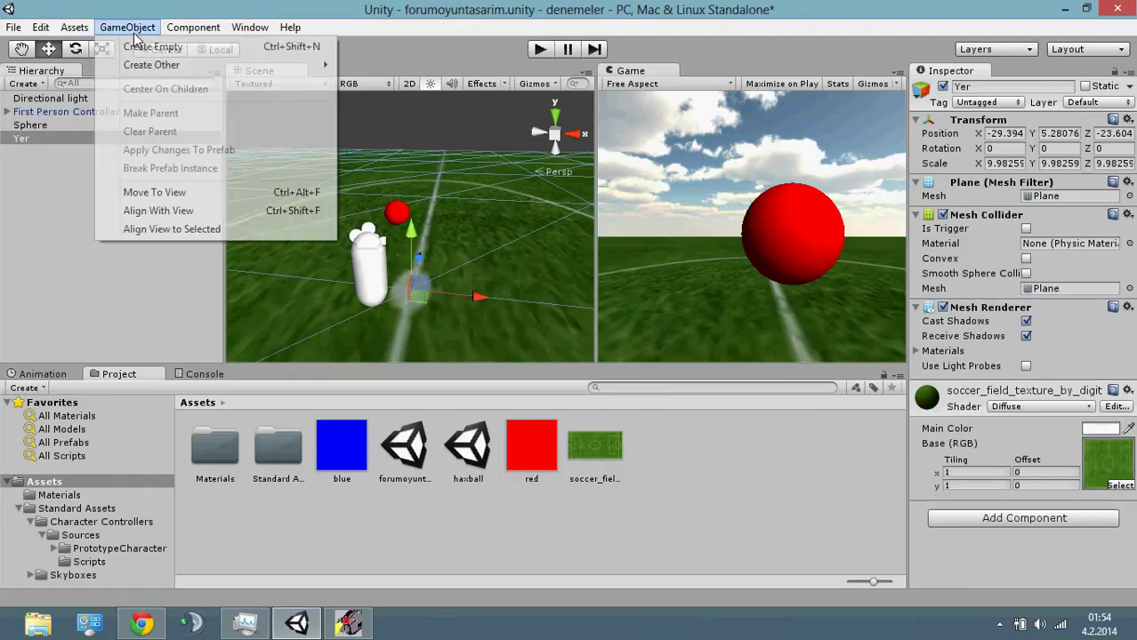
left_click(133, 32)
left_click(398, 221)
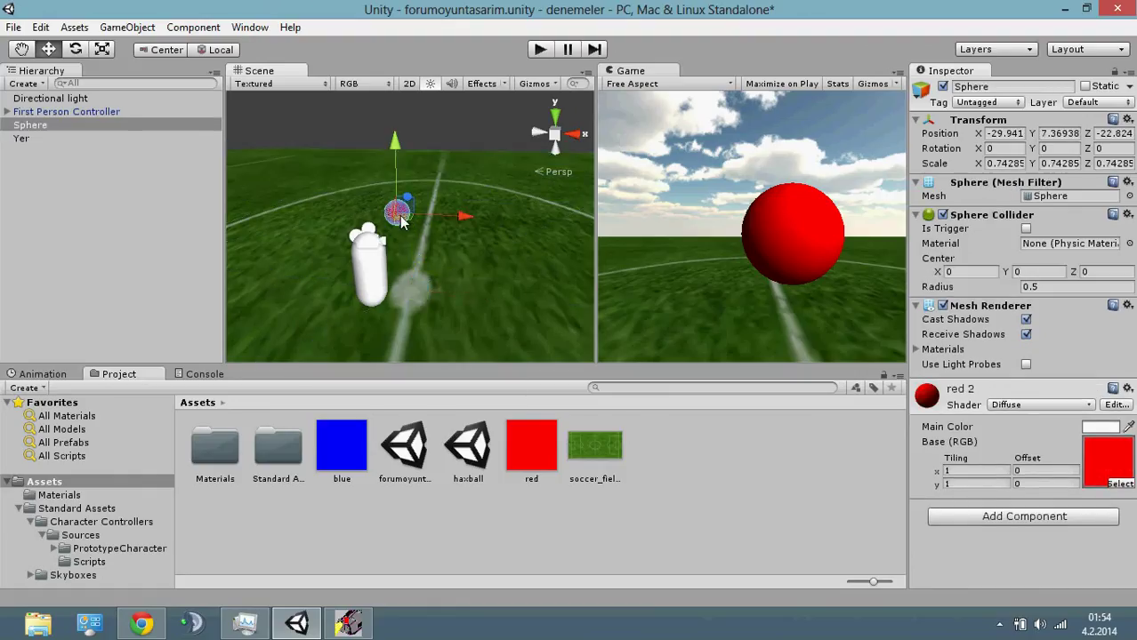
left_click(193, 28)
mouse_move(130, 28)
mouse_move(151, 65)
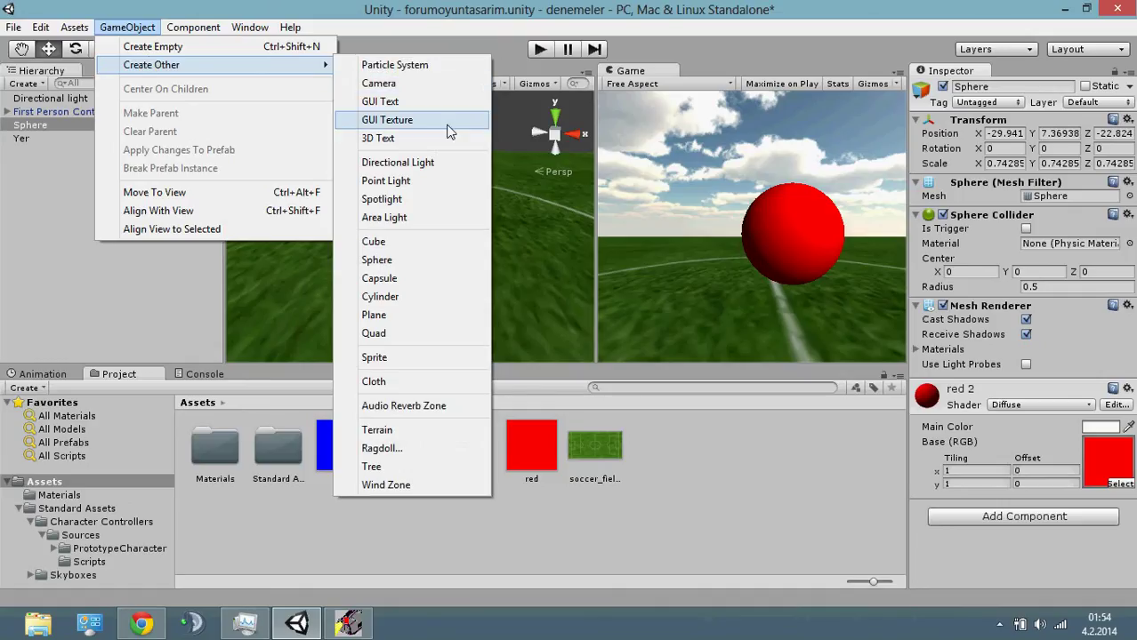
left_click(394, 244)
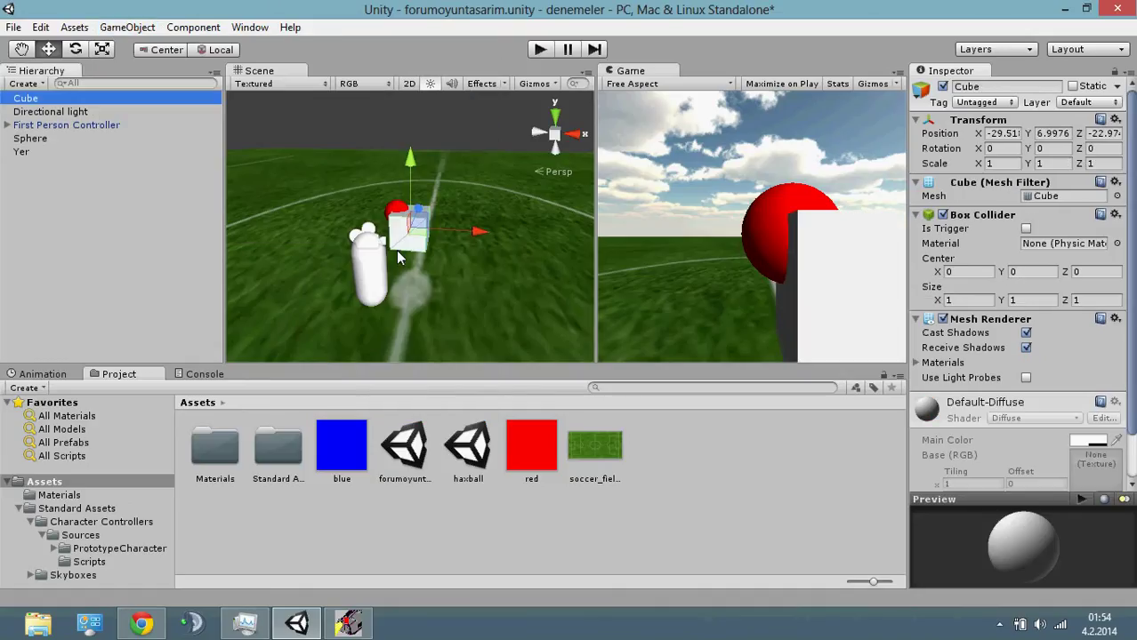
Place the cube just behind the red sphere and give it the blue material
mouse_move(399, 258)
left_mouse_down()
mouse_move(388, 170)
mouse_move(389, 190)
left_mouse_up()
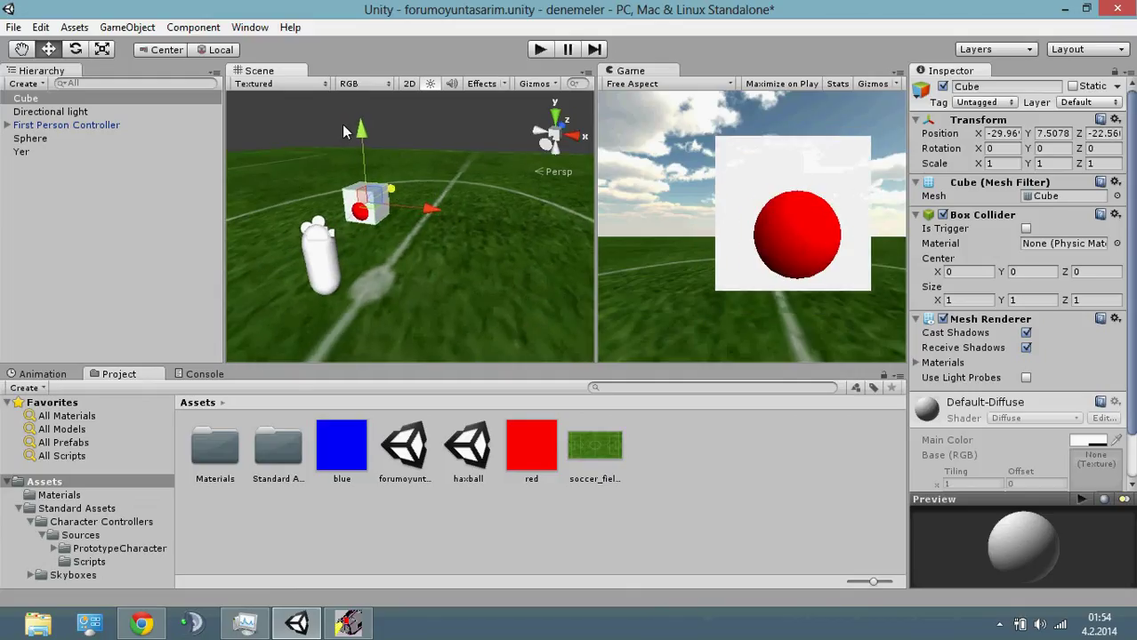
left_click_drag(360, 132, 362, 139)
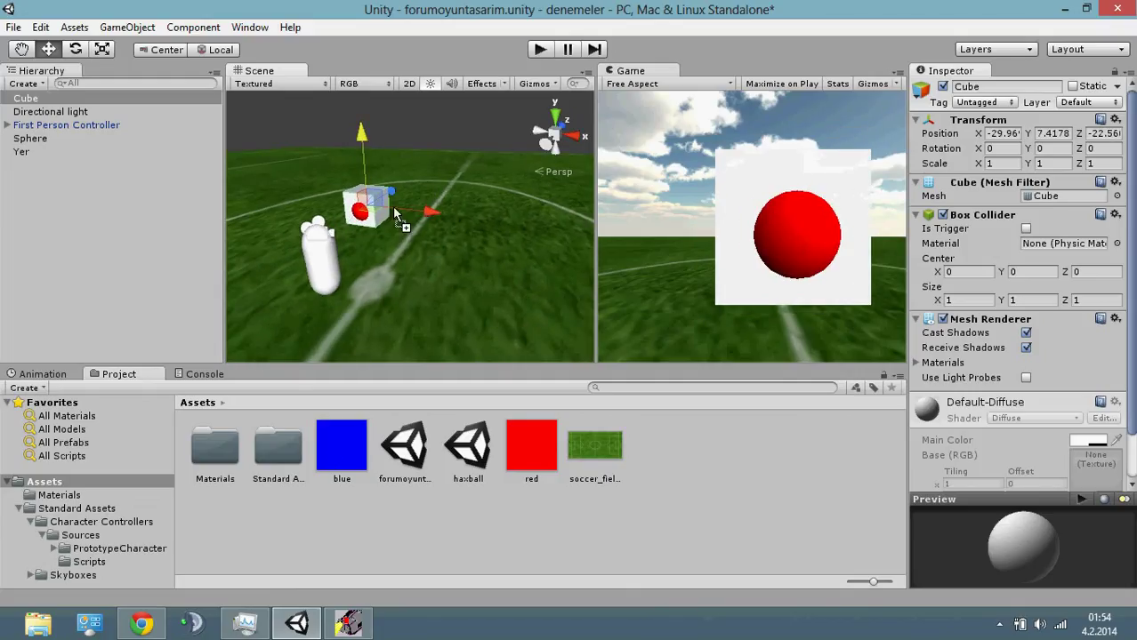
left_click_drag(394, 210, 385, 211)
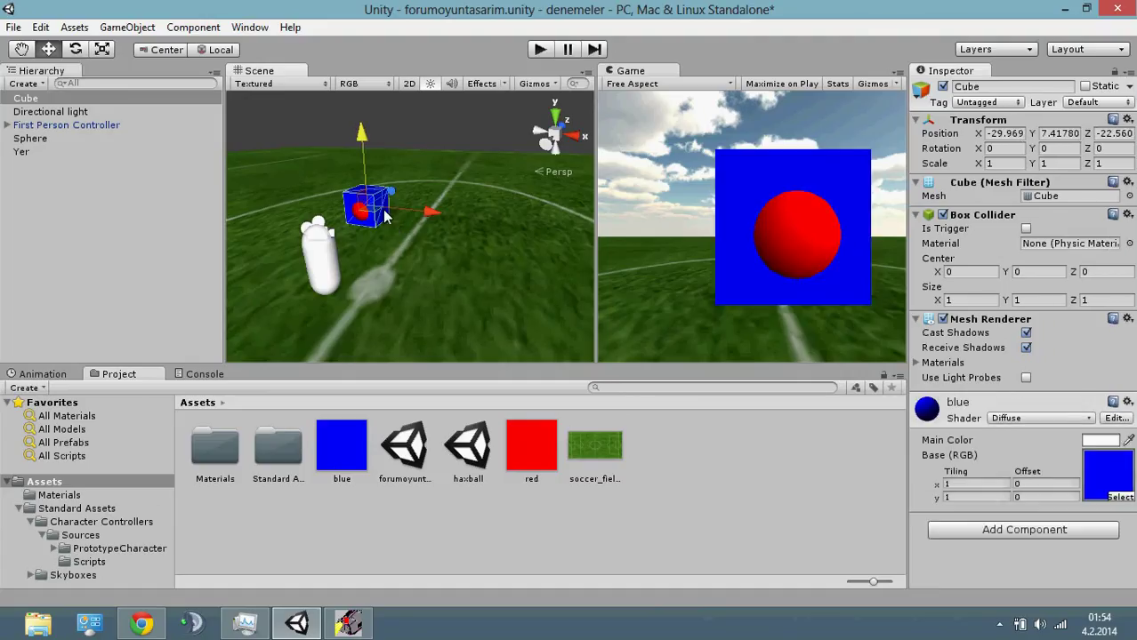
Duplicate the blue Cube, move it aside, scale it to about 2.74 and lower it
right_click(65, 98)
left_click(128, 167)
left_click_drag(412, 205, 401, 150)
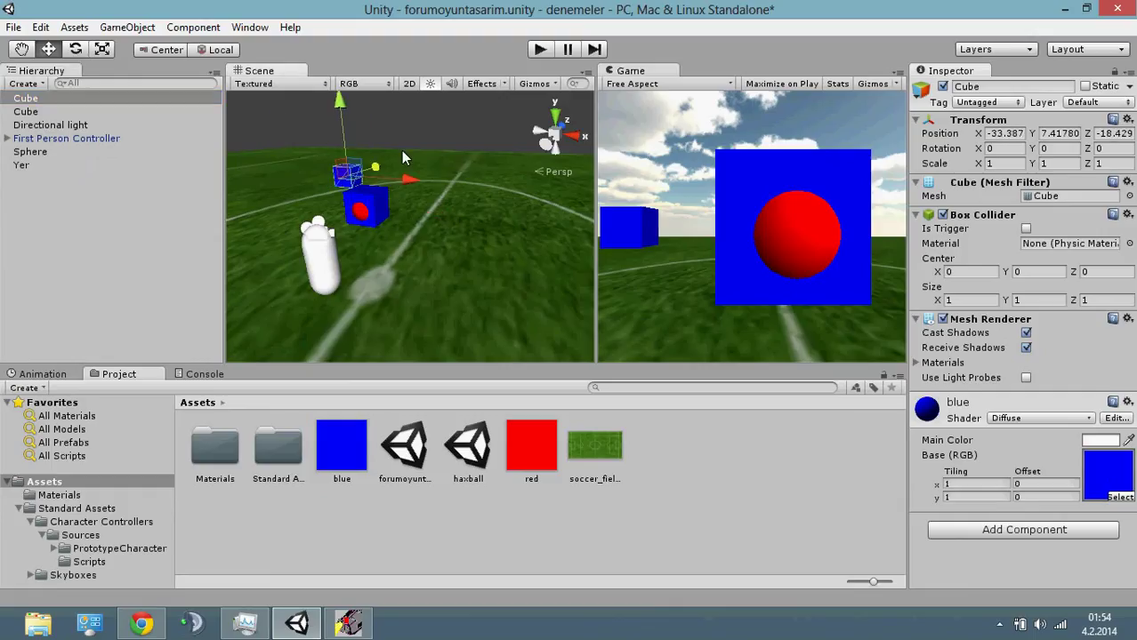
left_click(102, 49)
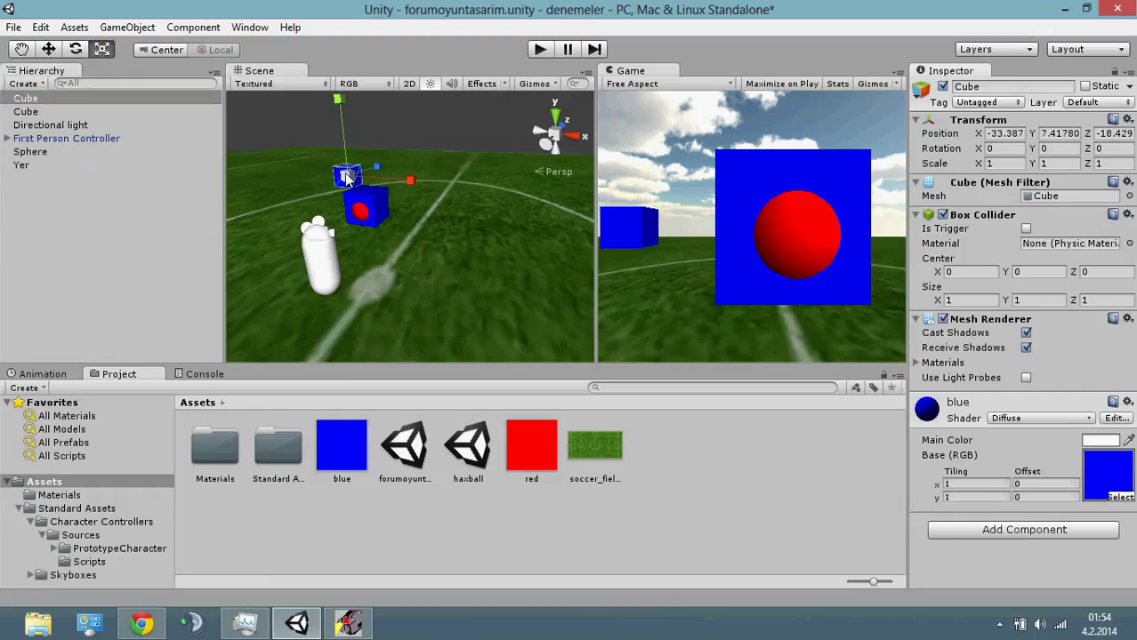
left_click_drag(347, 176, 486, 161)
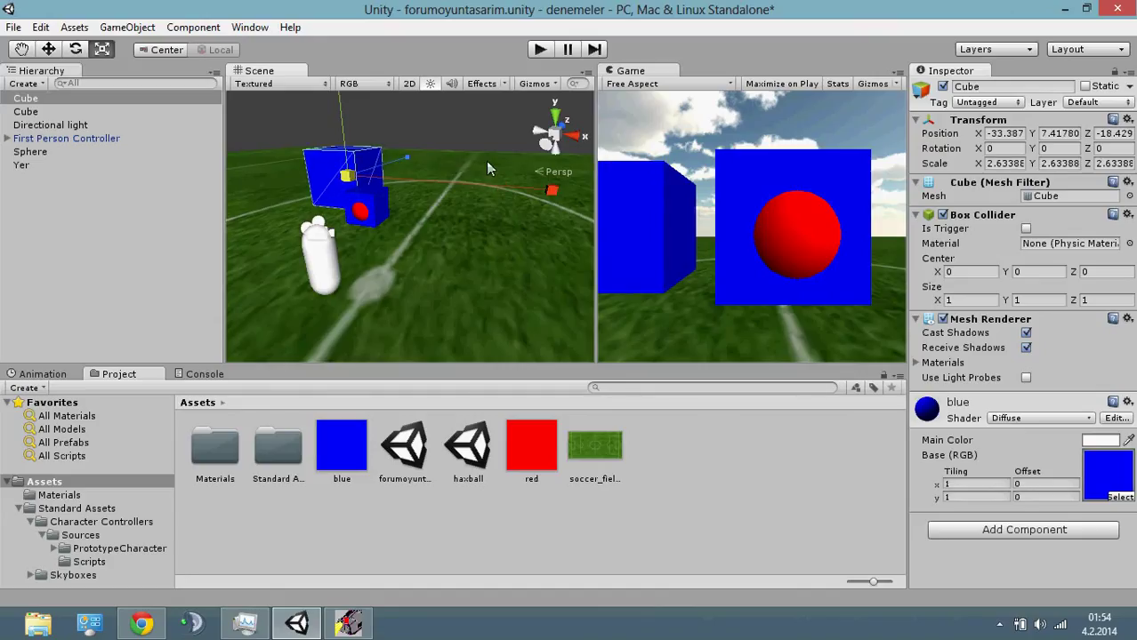
left_click(48, 49)
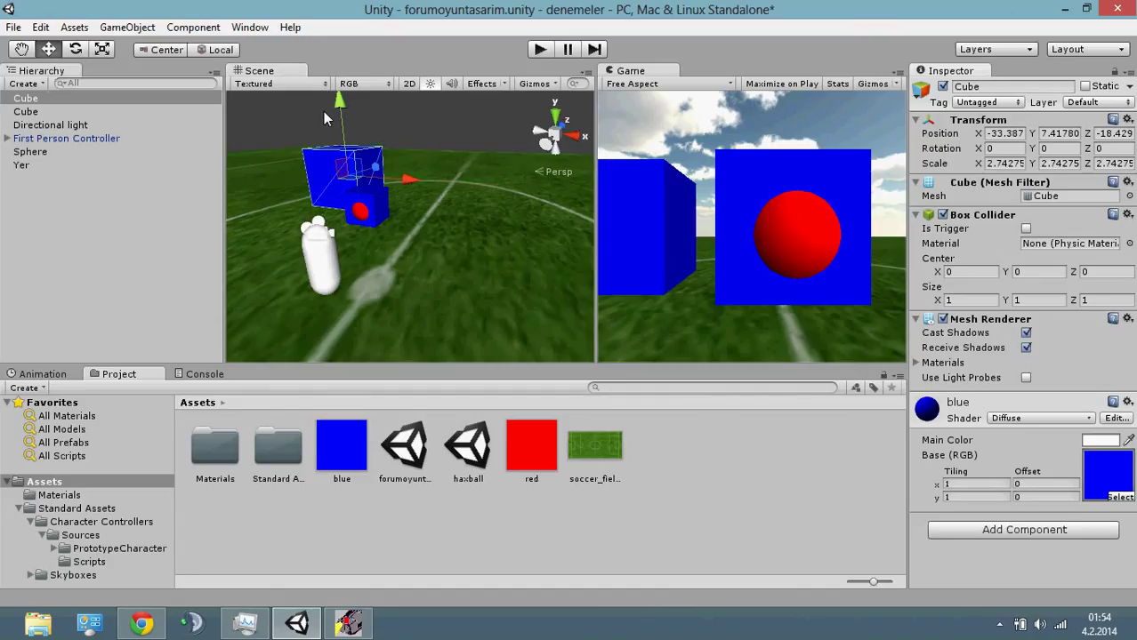
mouse_move(340, 124)
left_mouse_down()
mouse_move(378, 178)
mouse_move(407, 168)
left_mouse_up()
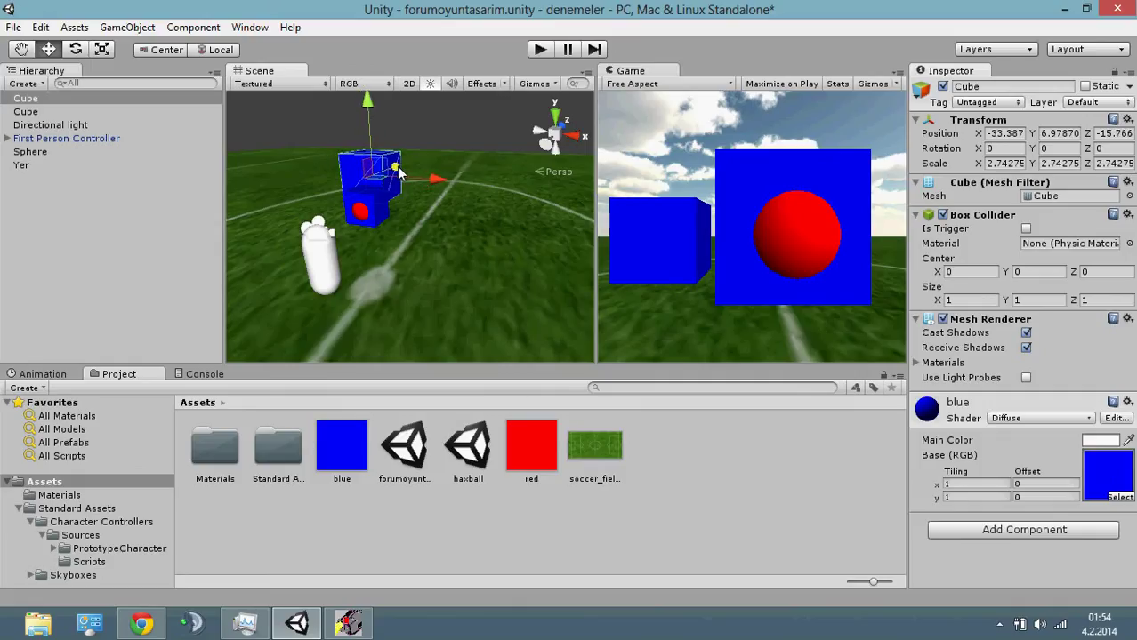
Test in Play mode by walking toward and away from the cube, then stop
left_click(540, 50)
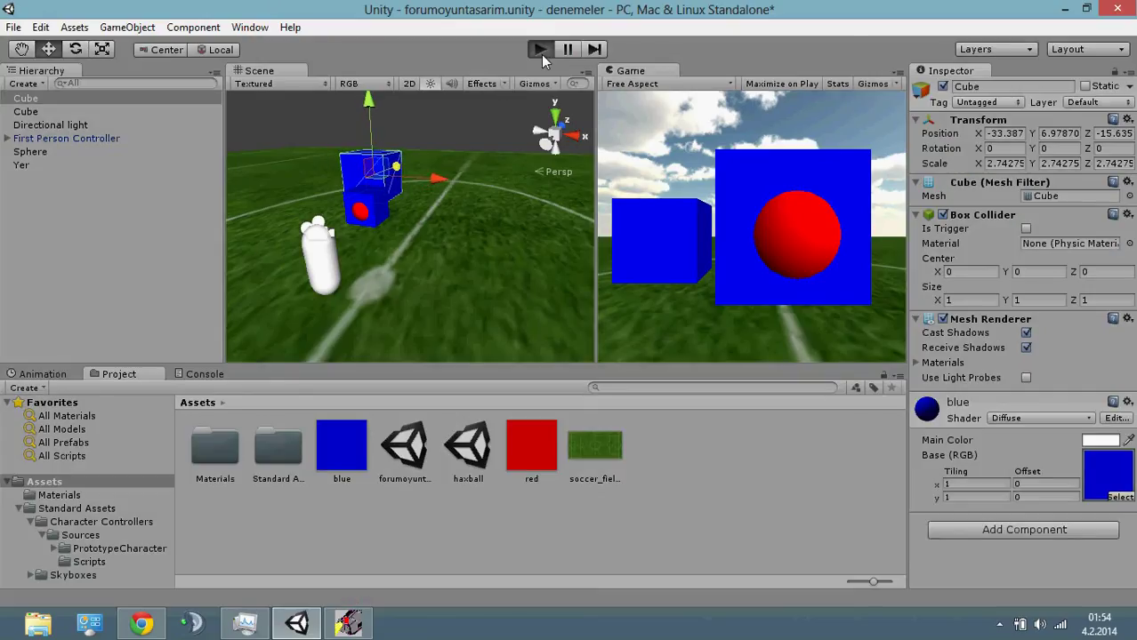
key("w")
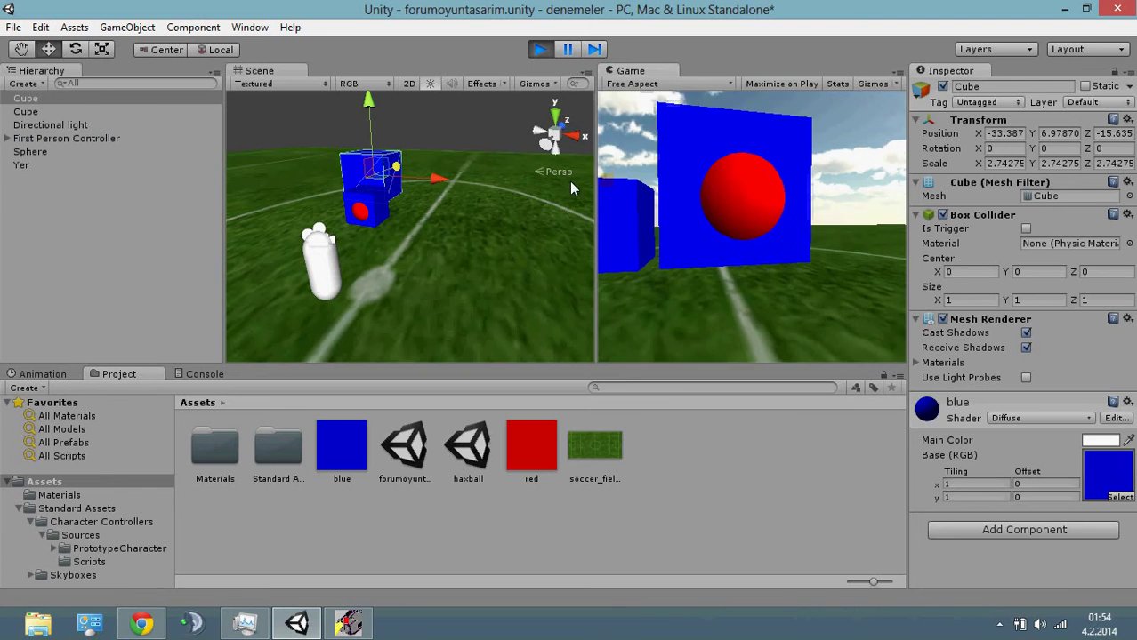
key("s")
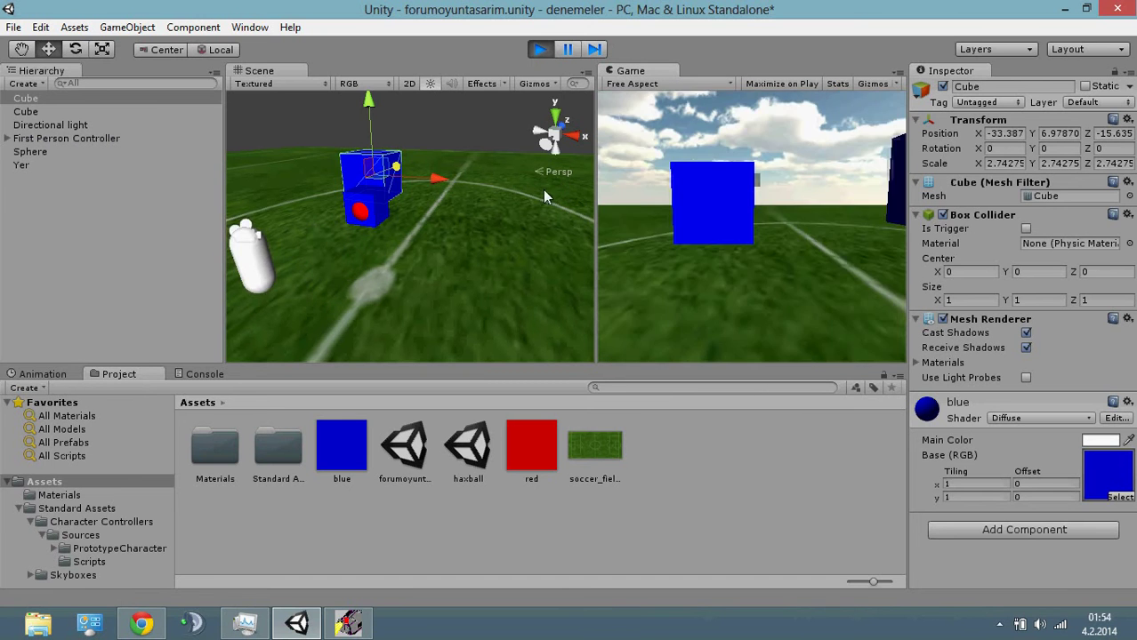
left_click(541, 50)
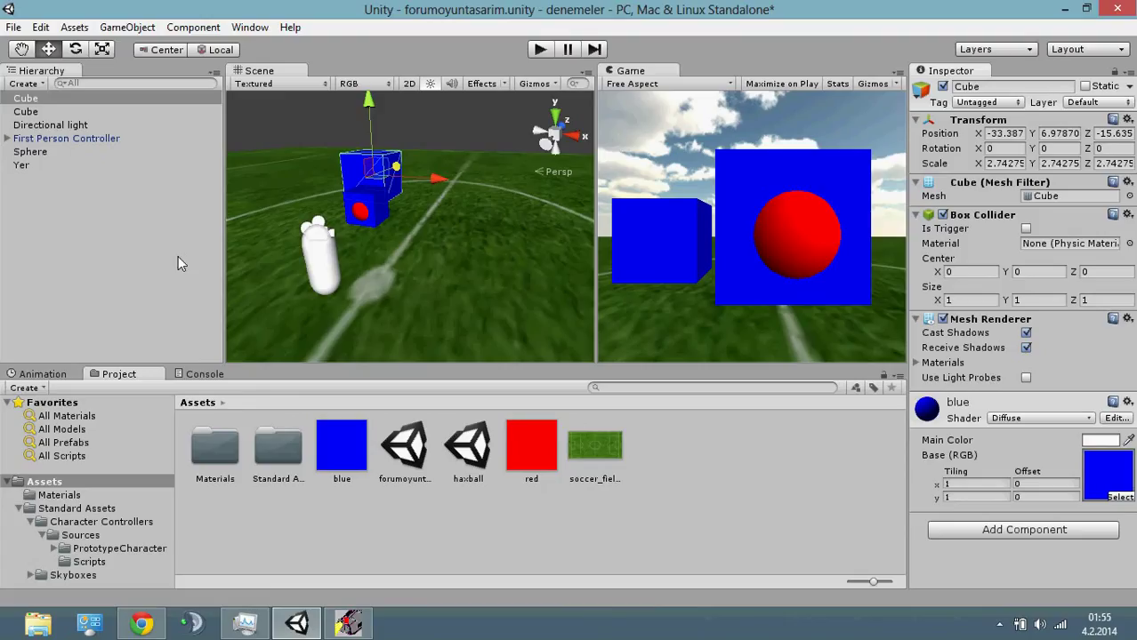
left_click(37, 204)
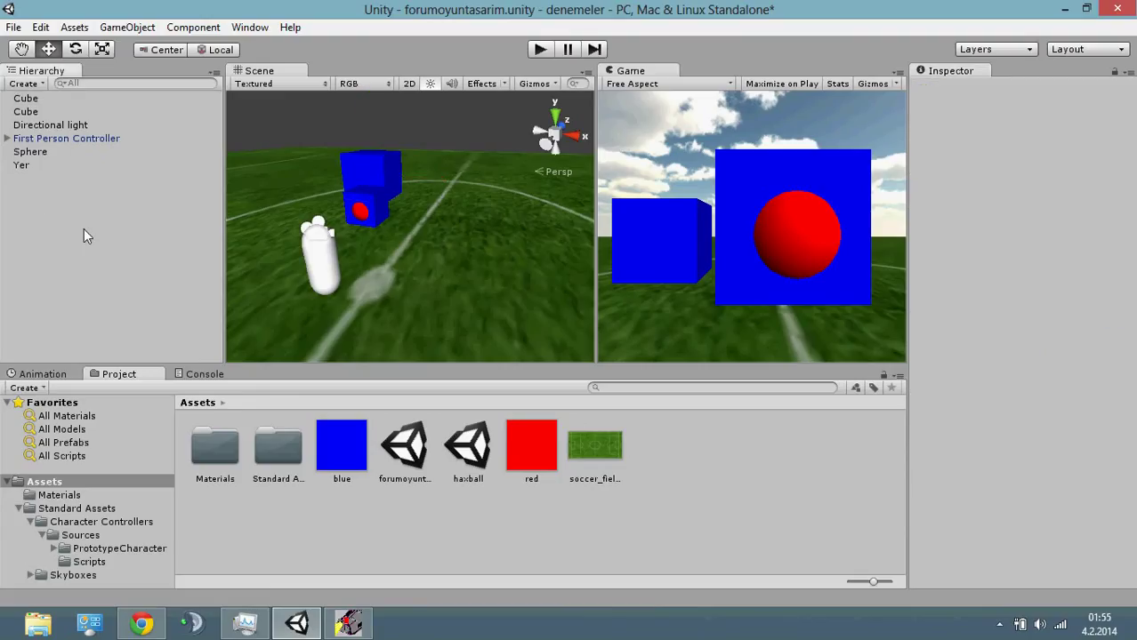
Create an empty GameObject and rename it 'melee'
left_click(147, 26)
left_click(171, 43)
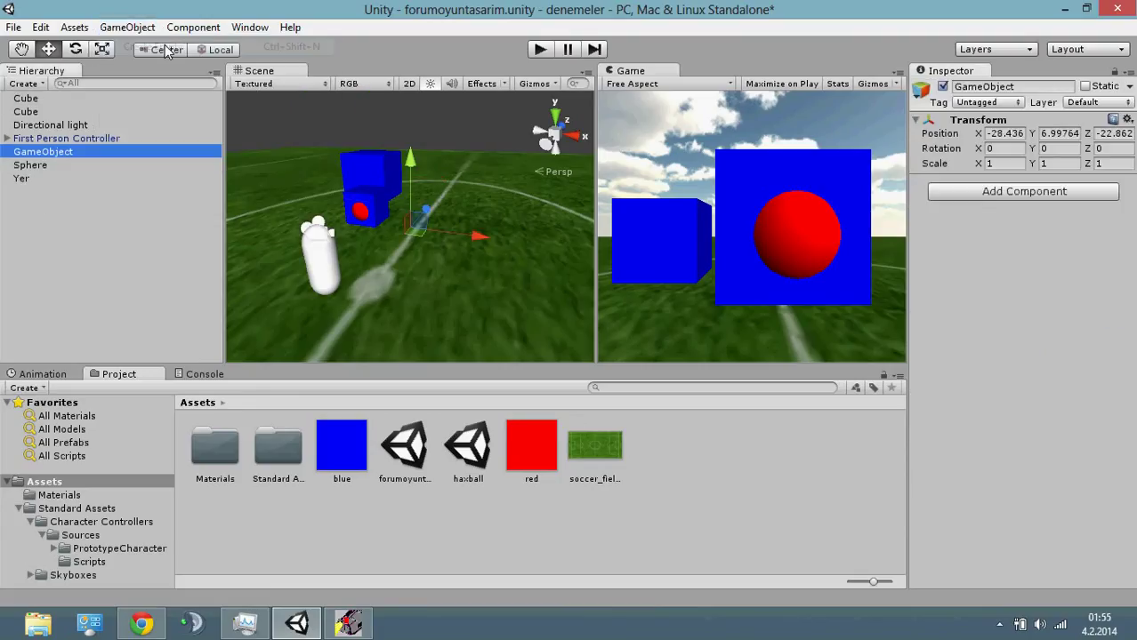
right_click(61, 143)
right_click(42, 149)
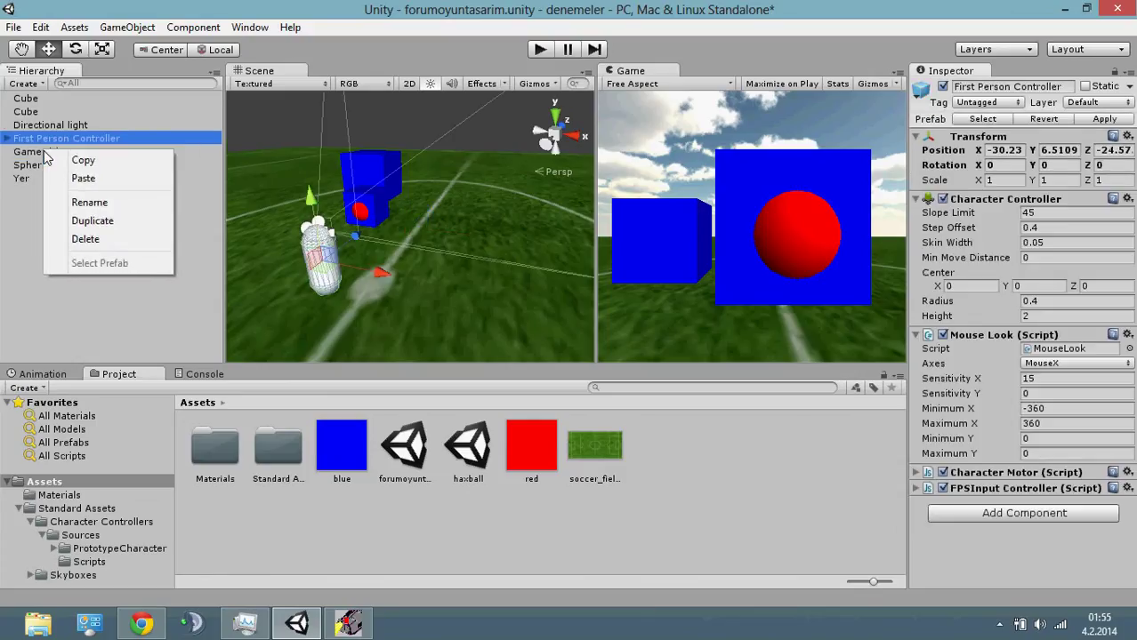
left_click(27, 151)
right_click(27, 149)
left_click(70, 199)
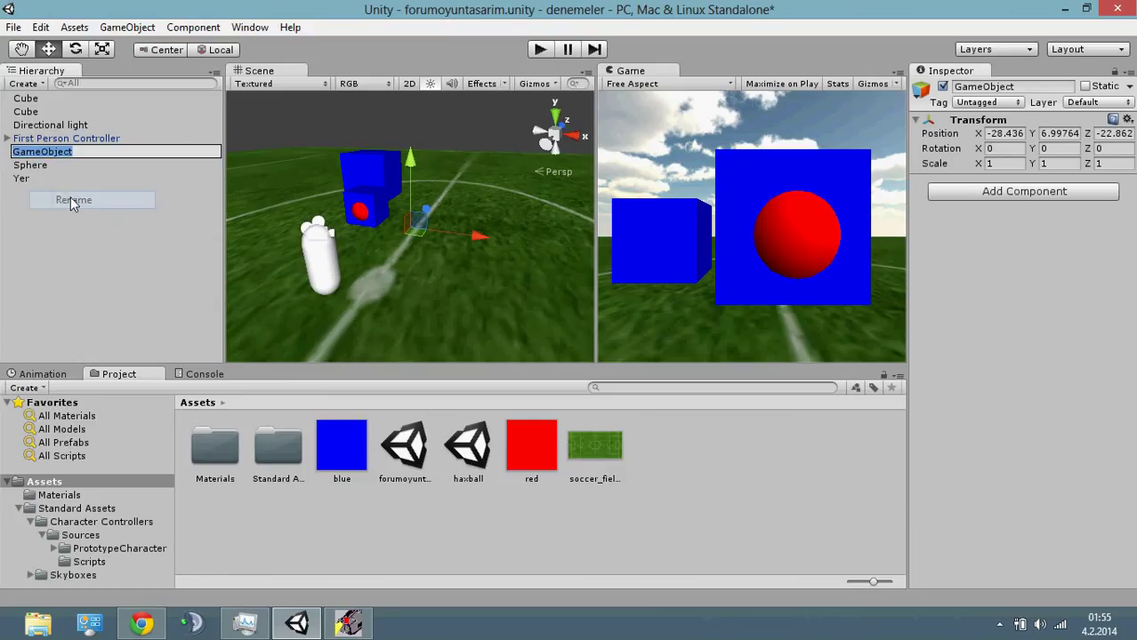
type("melee")
key("Return")
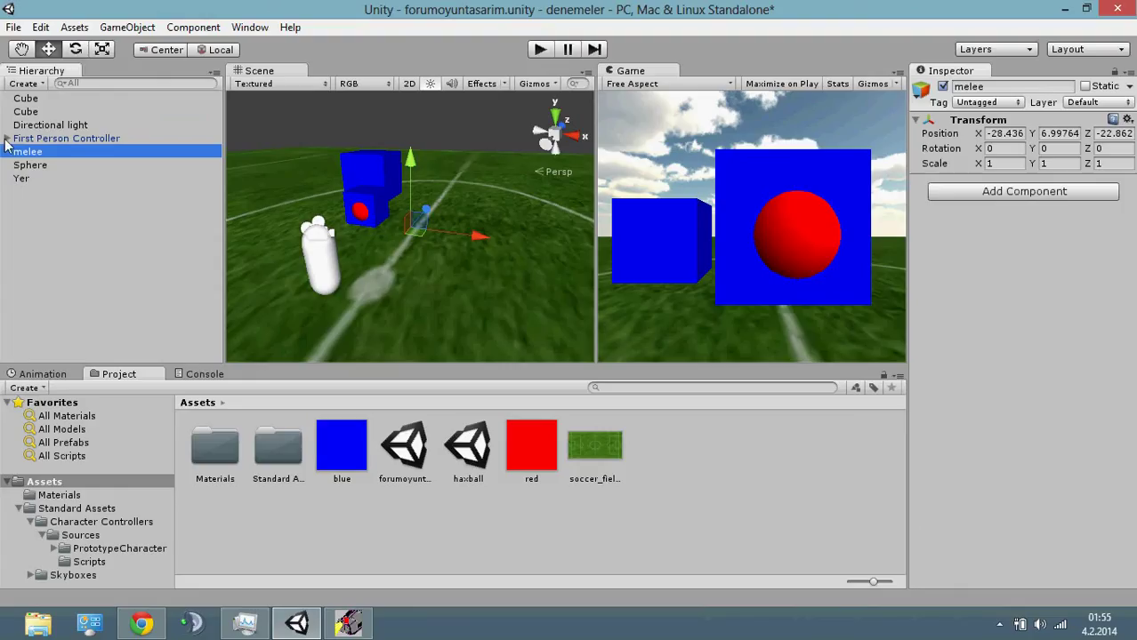
Make melee a child of Main Camera under the First Person Controller
left_click(7, 139)
left_click_drag(22, 181, 61, 174)
left_click(50, 166)
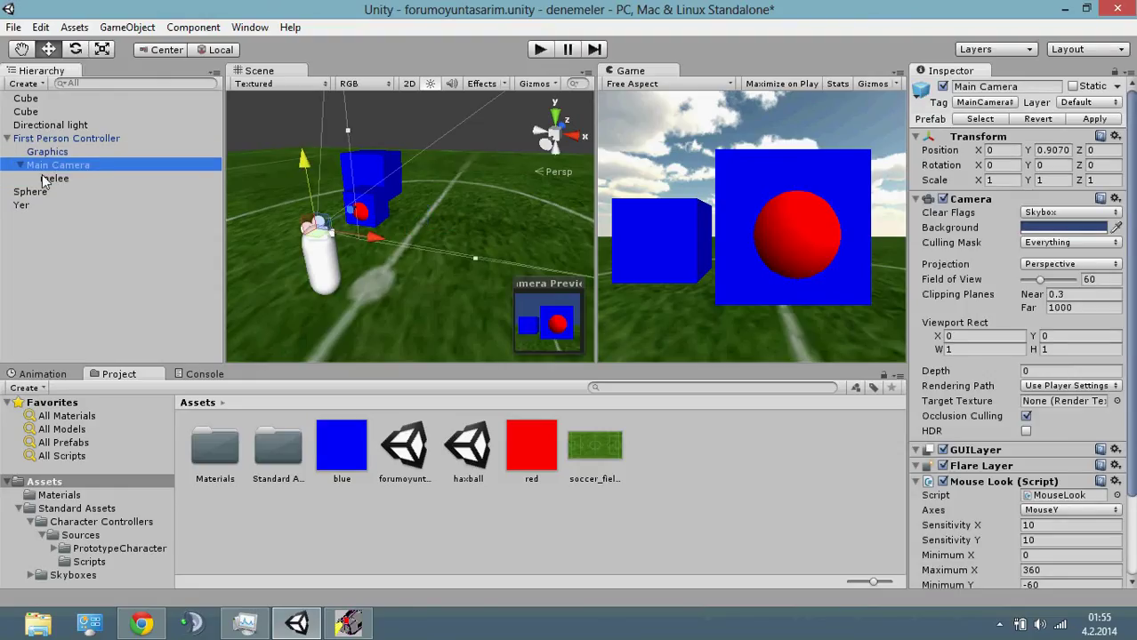
left_click(47, 179)
Parent the small blue Cube and the red Sphere under melee
left_click(37, 112)
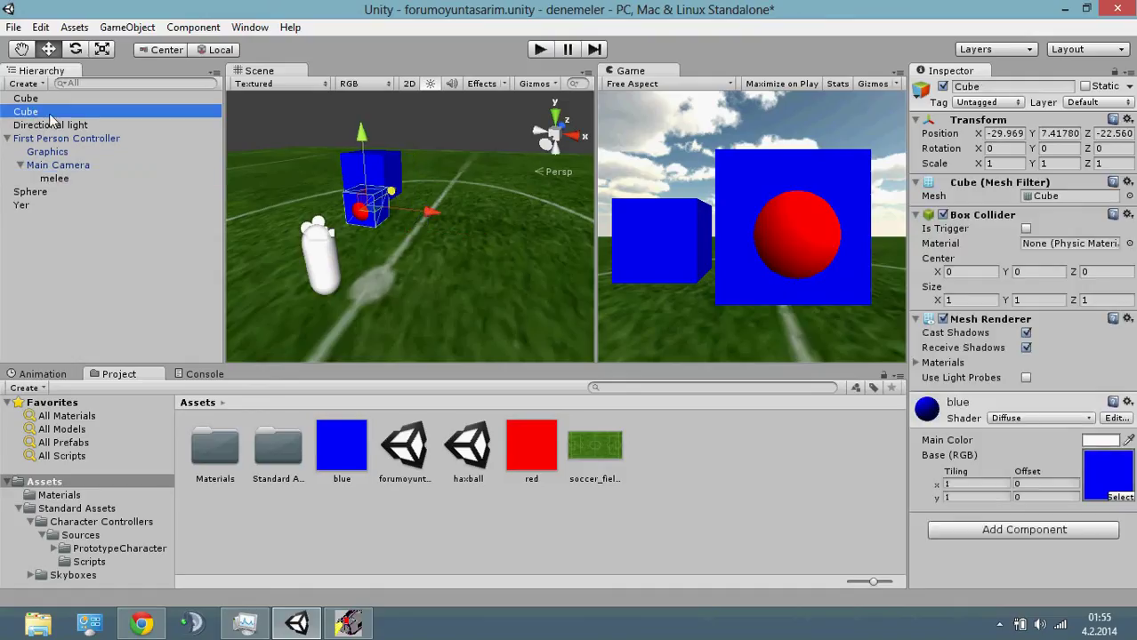
left_click_drag(50, 115, 73, 181)
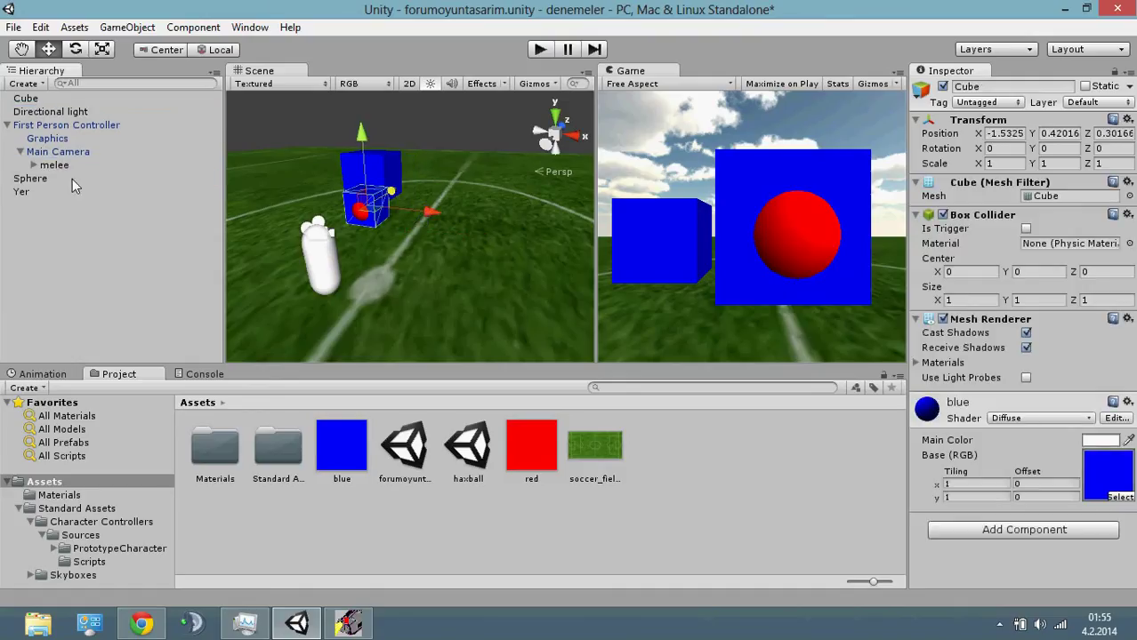
left_click(35, 100)
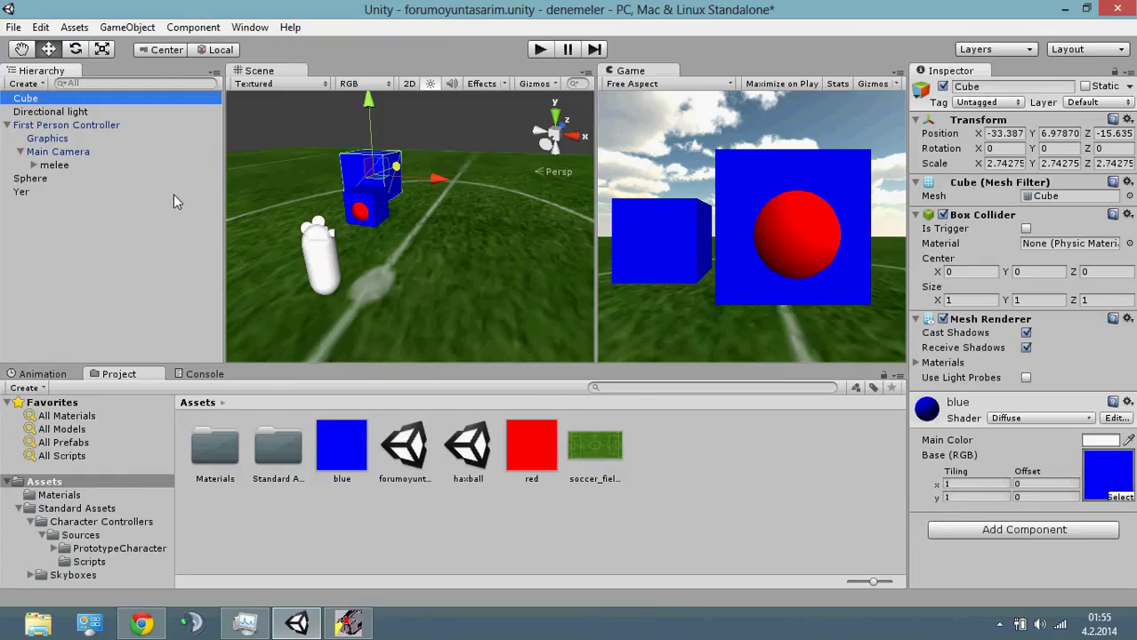
left_click(42, 165)
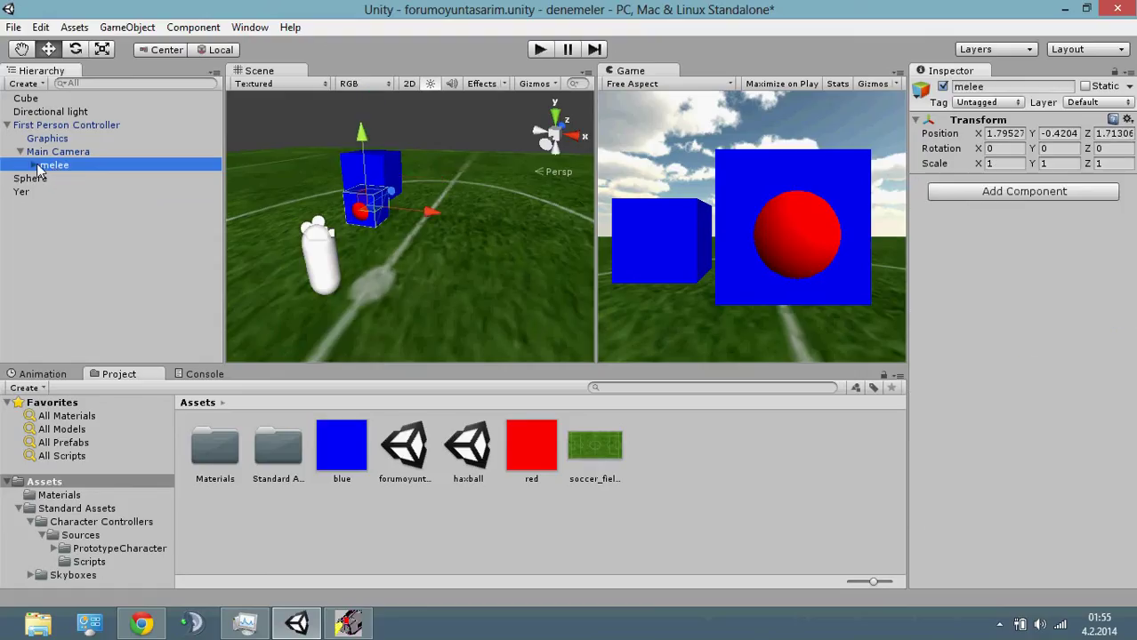
left_click(34, 166)
left_click(26, 193)
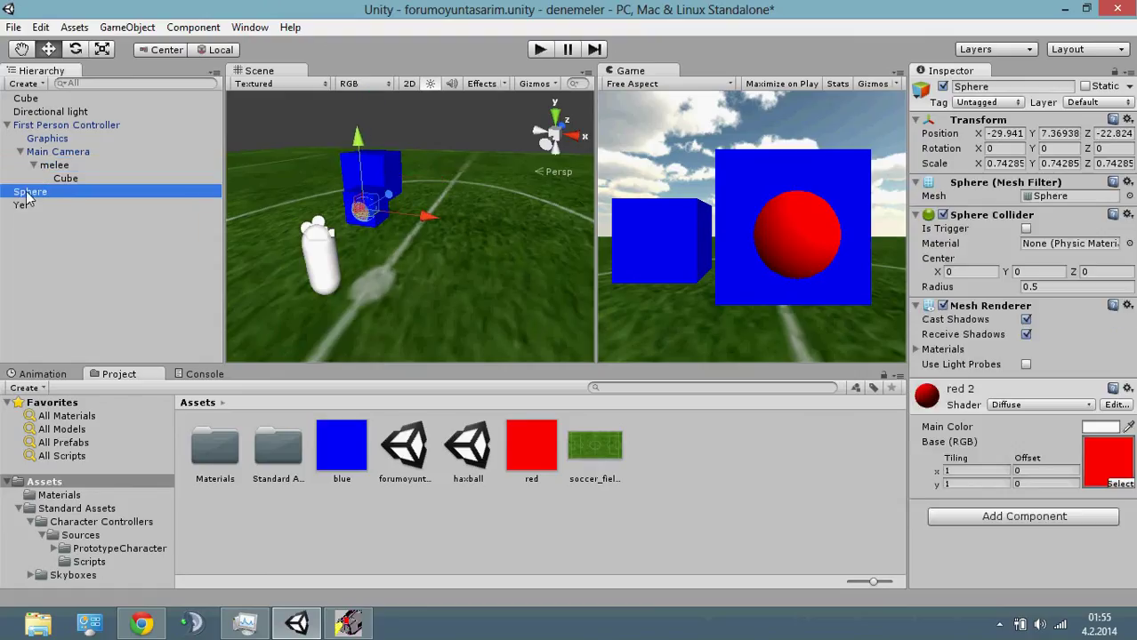
left_click_drag(26, 193, 59, 168)
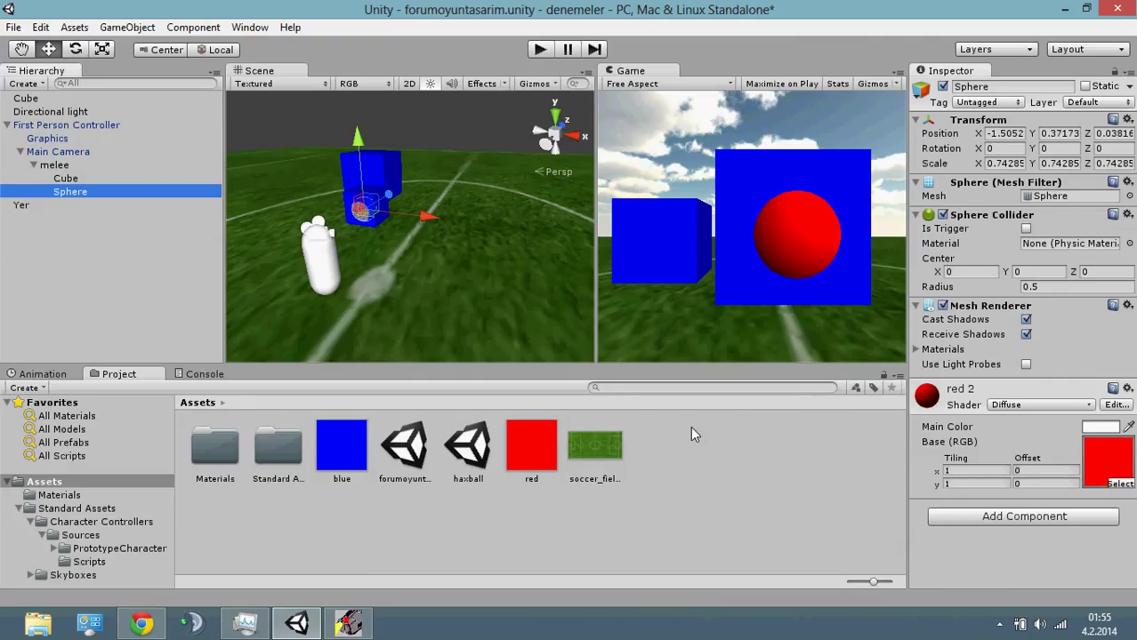
Play-test walking into the large blue cube, then enable Is Trigger on its Box Collider
left_click(541, 54)
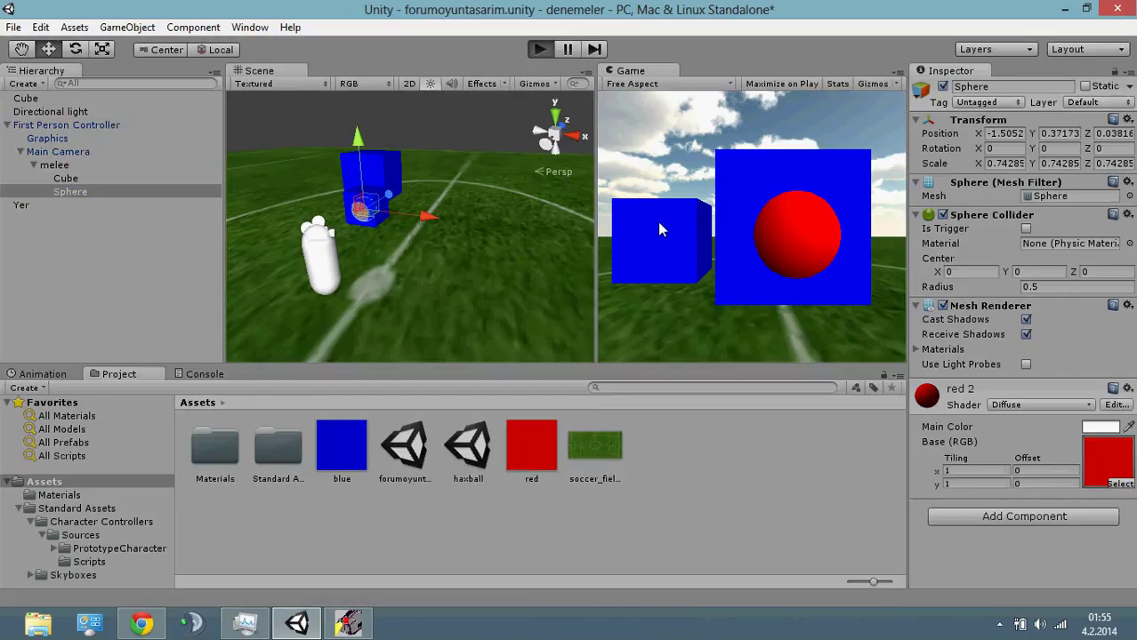
key("w")
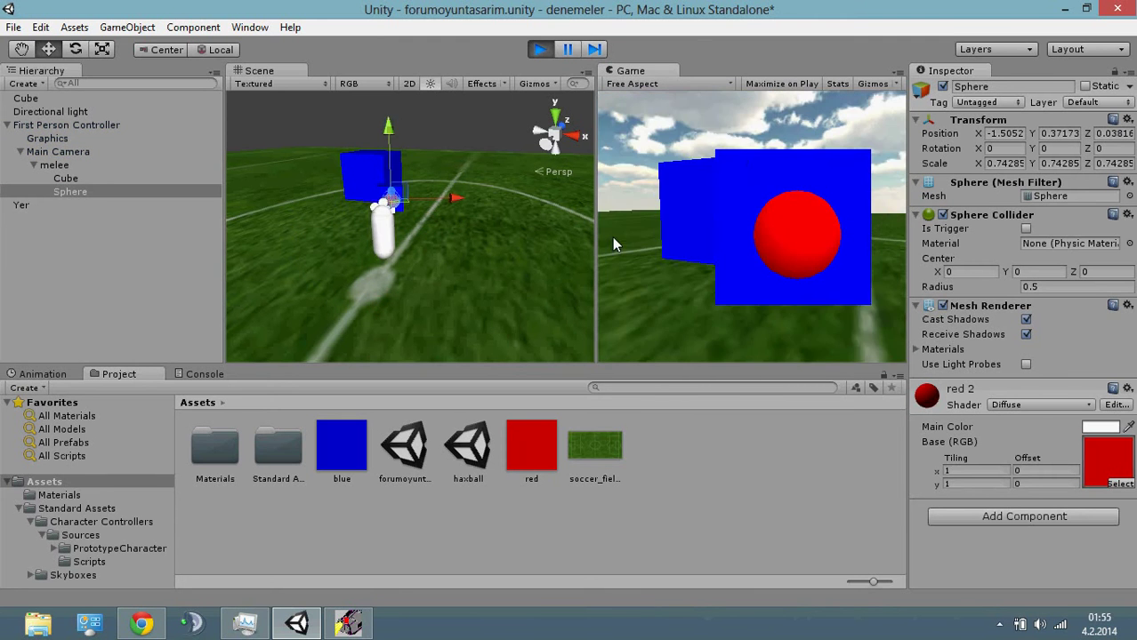
key("w")
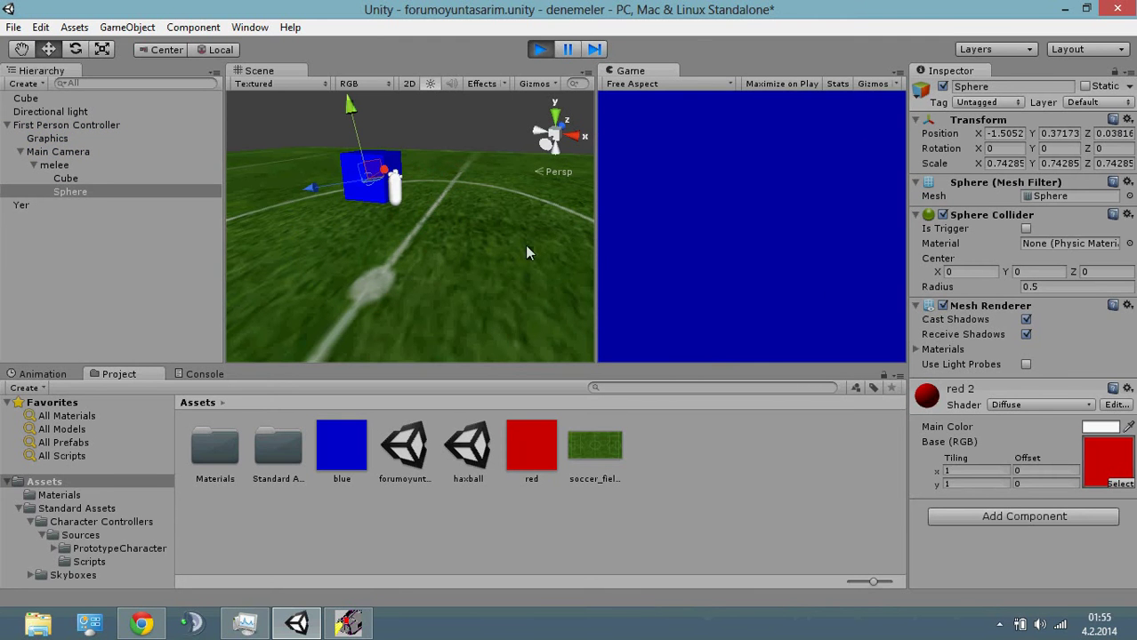
key("s")
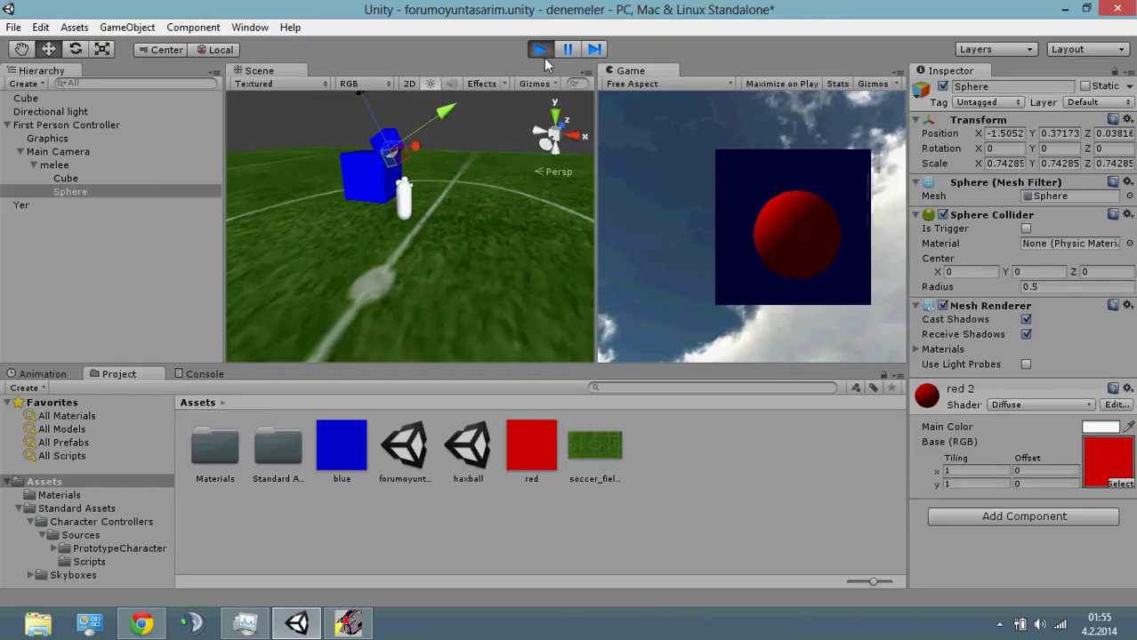
left_click(541, 50)
left_click(26, 98)
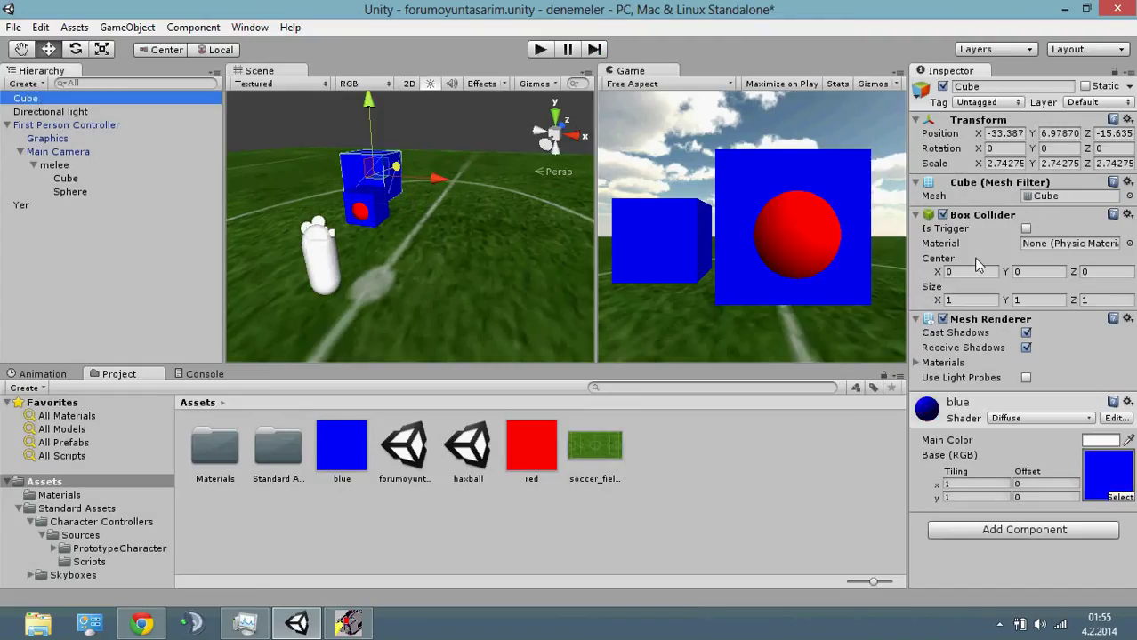
left_click(1025, 228)
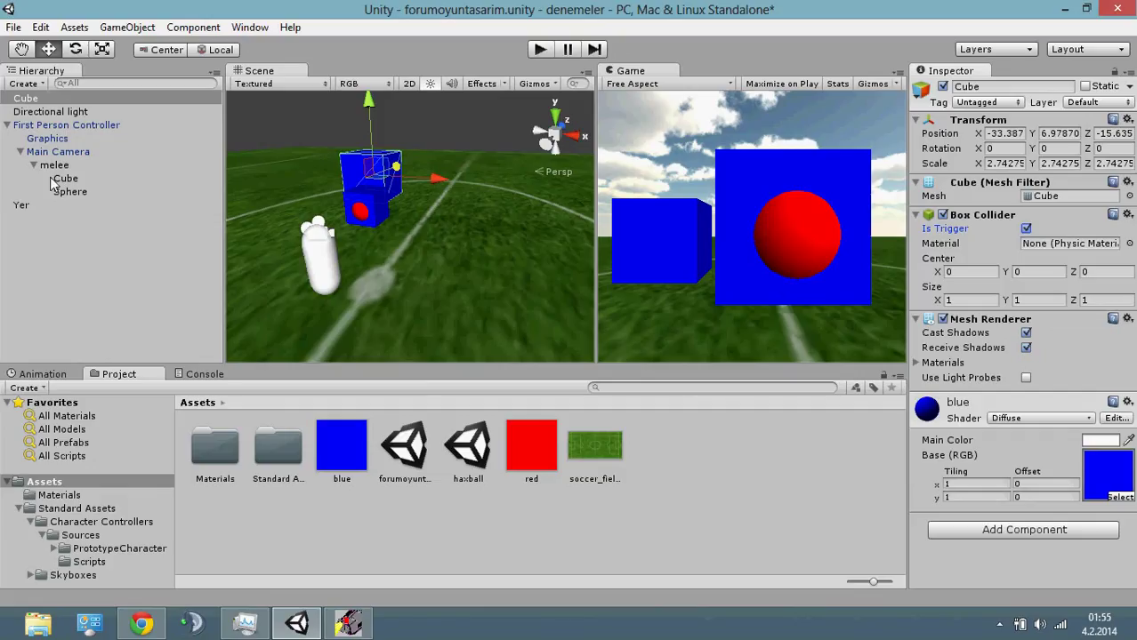
Create a JavaScript asset named 'silah alma' in Assets and open it in MonoDevelop
left_click(78, 194)
left_click(78, 182)
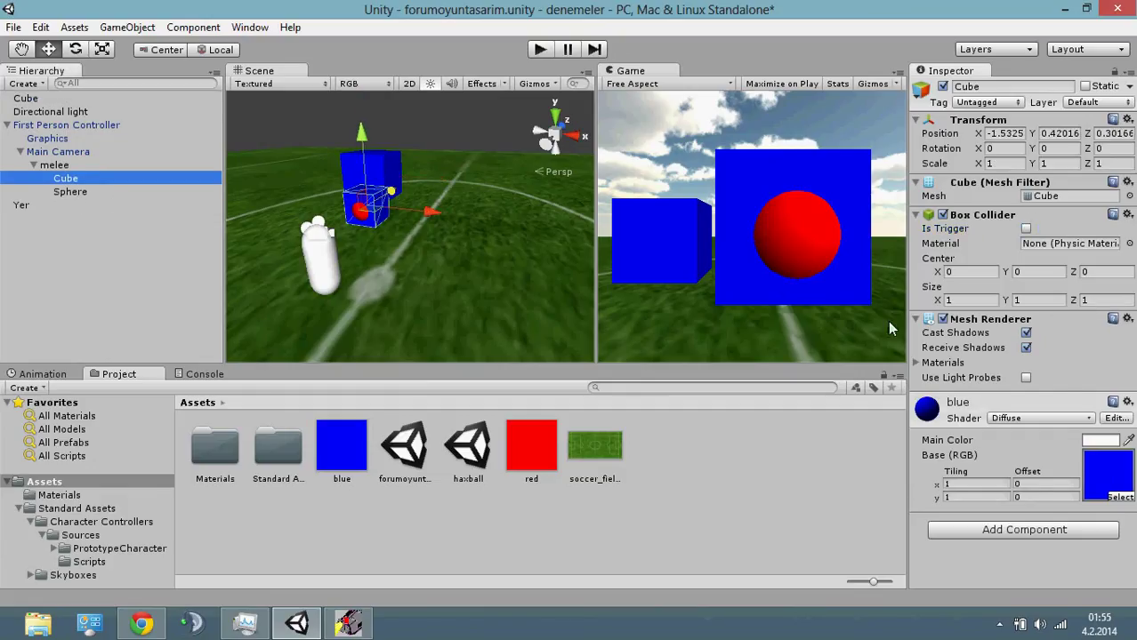
left_click(25, 102)
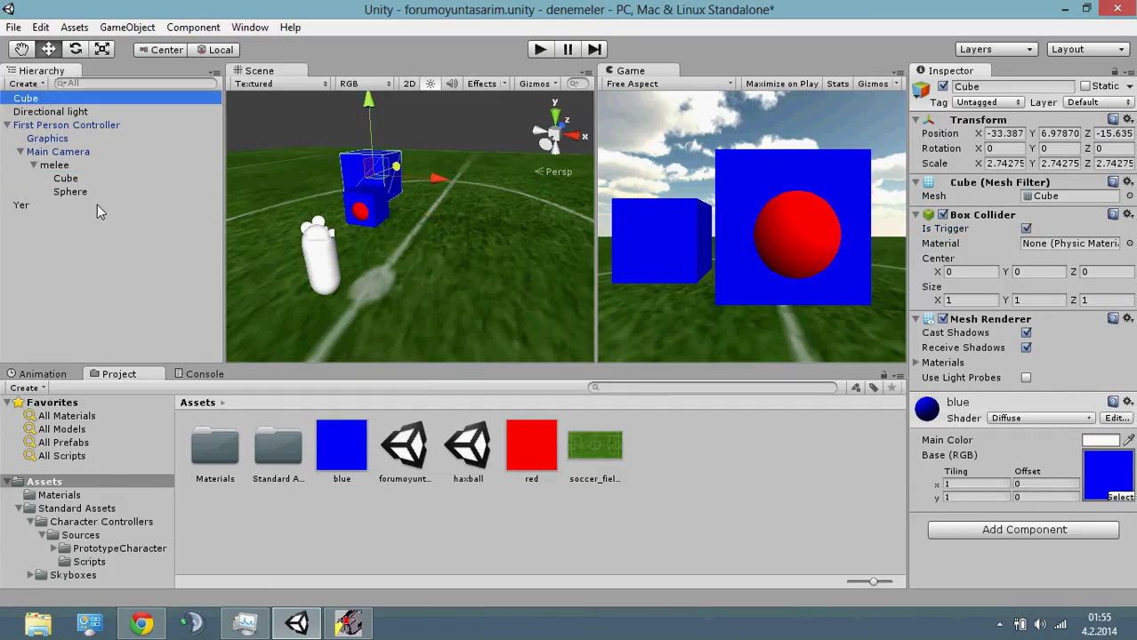
right_click(665, 449)
mouse_move(724, 191)
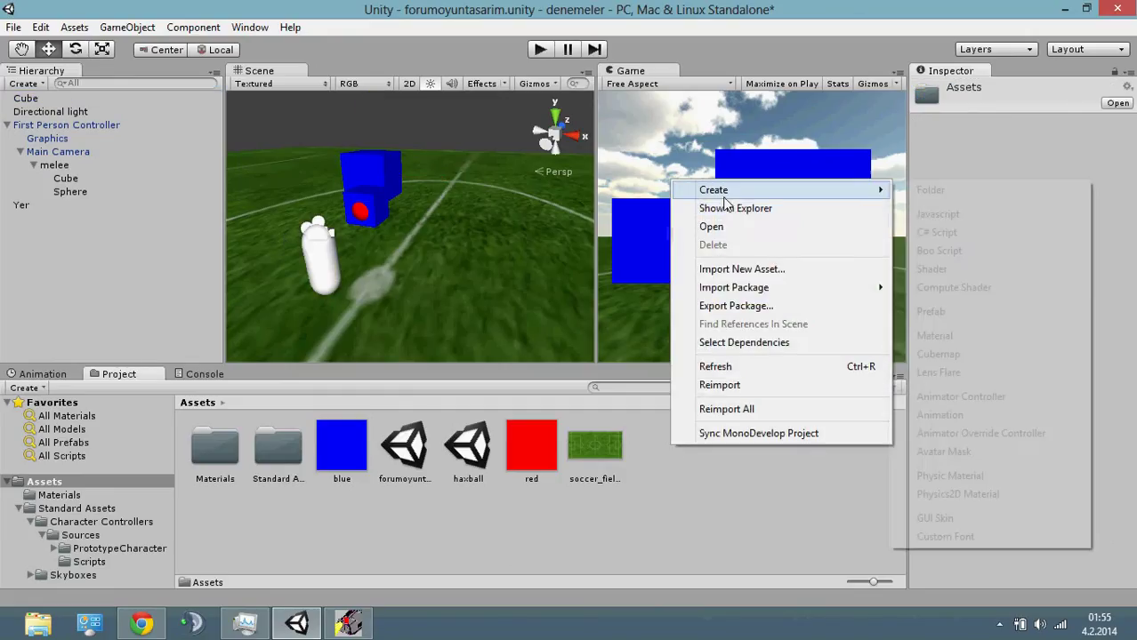
left_click(955, 216)
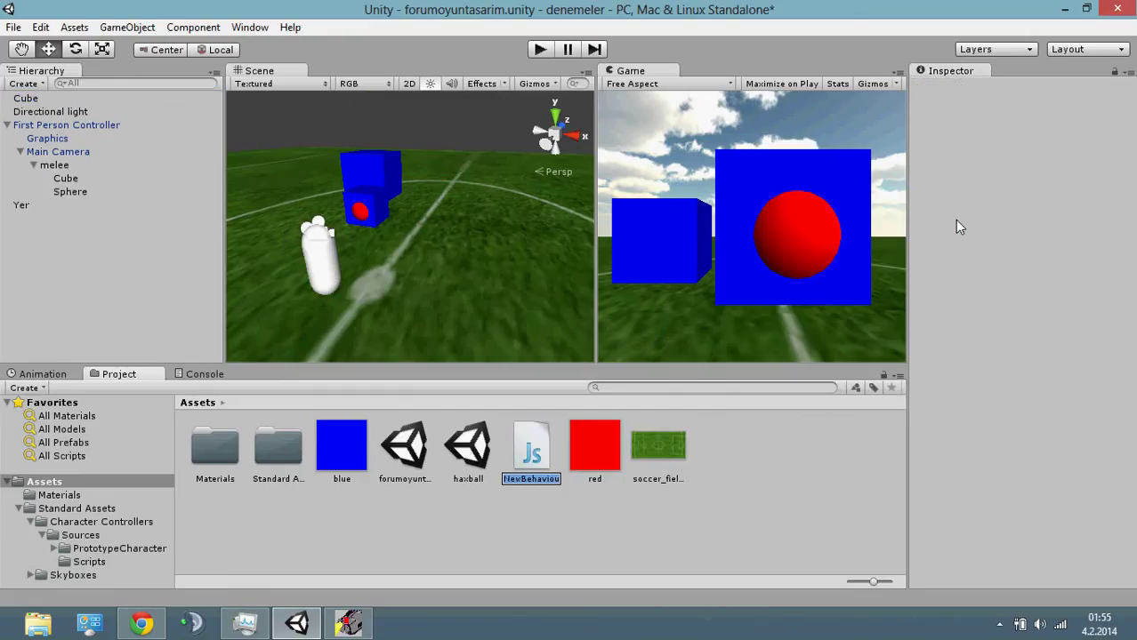
type("silah al")
type("ma")
key("Return")
double_click(587, 453)
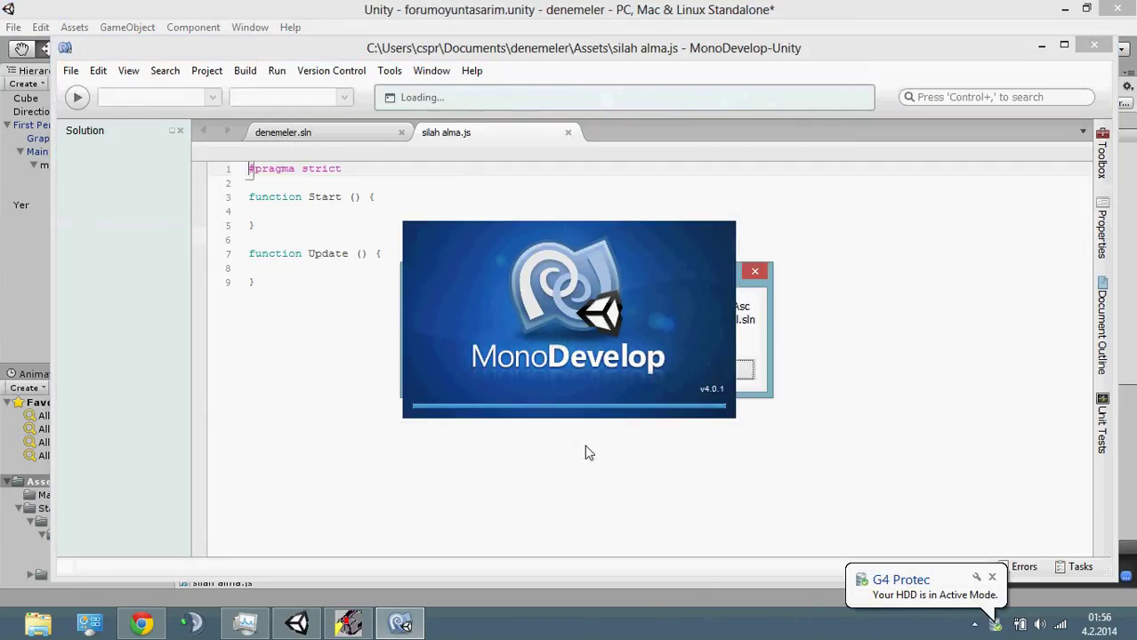
Dismiss the error, close the solution file, and open a blank line above Start
left_click(717, 370)
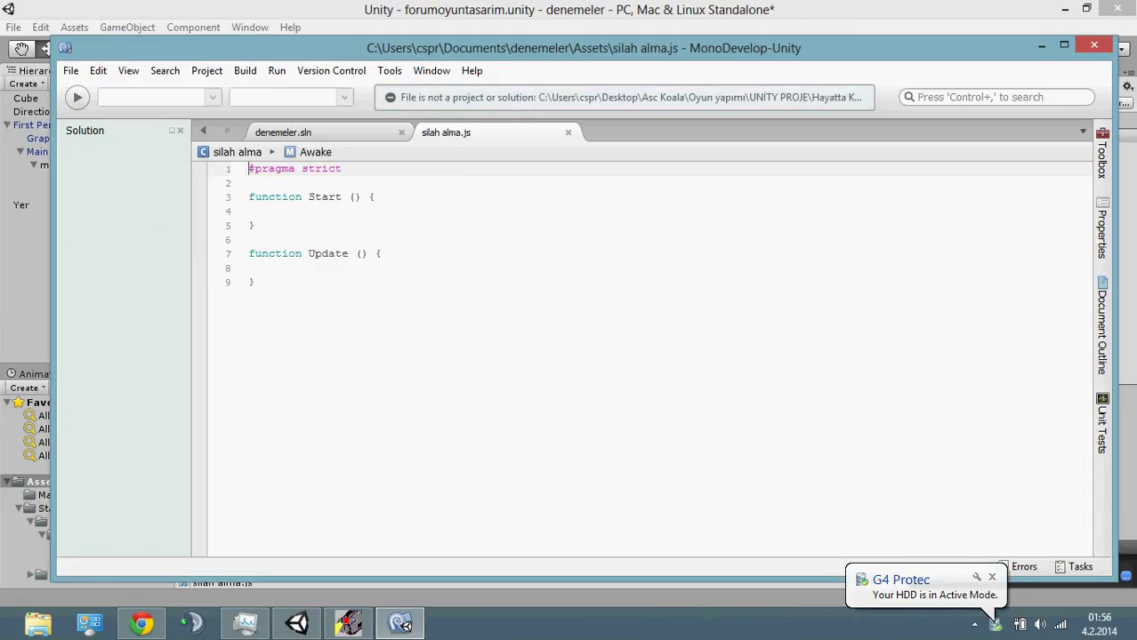
left_click(401, 132)
left_click(322, 182)
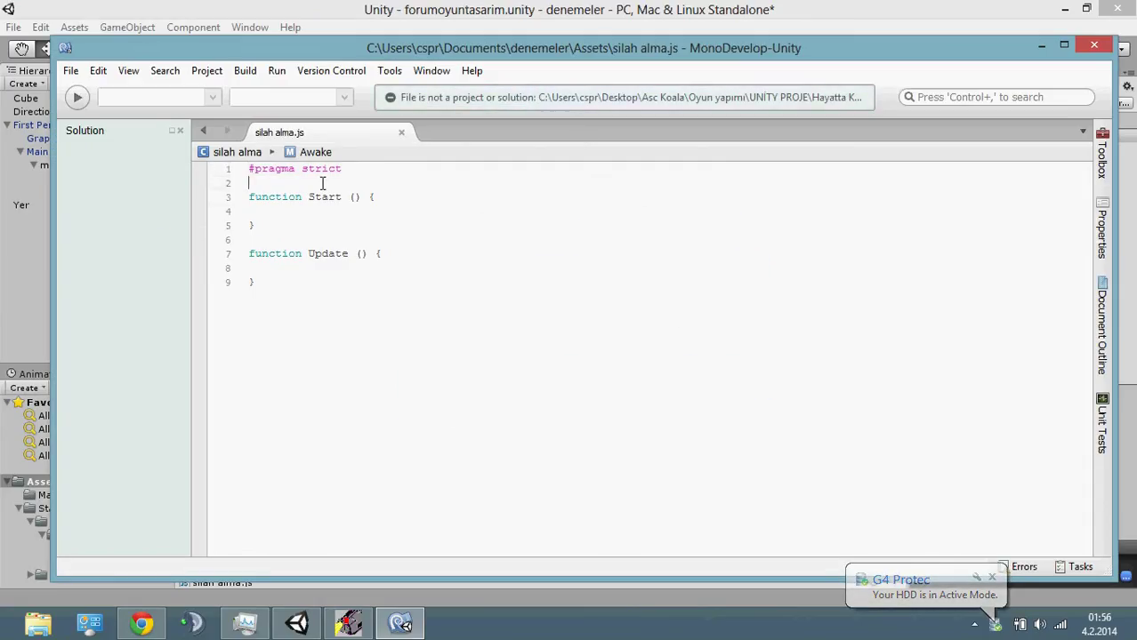
key("Return")
key("Return")
key("Return")
left_click(249, 183)
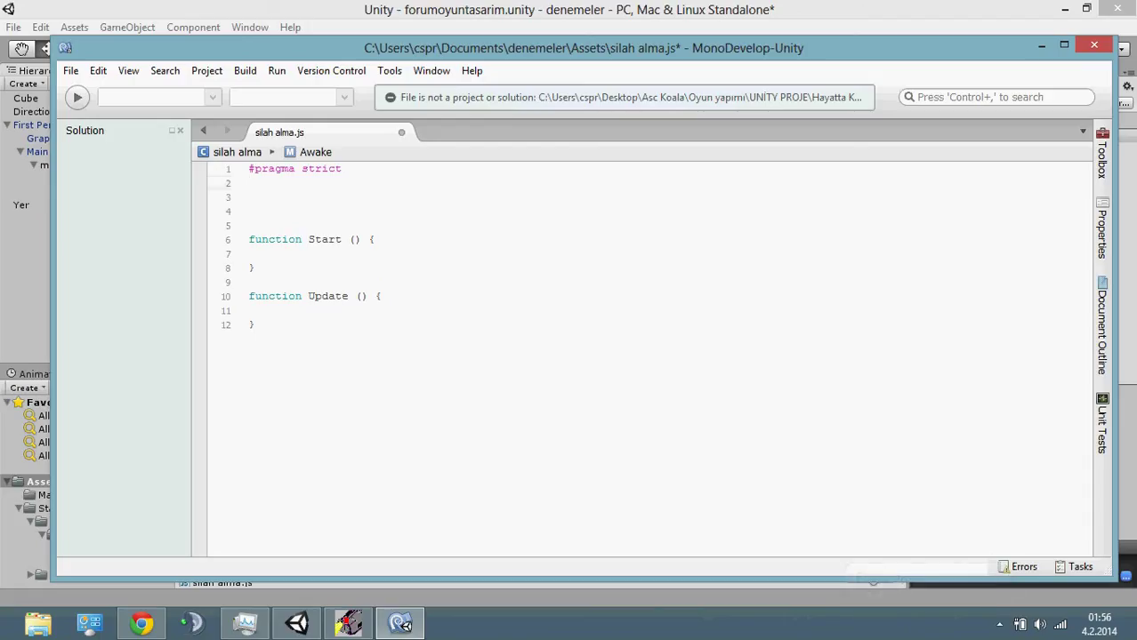
Declare var eldeki : GameObject, var alinan : GameObject and var girme : boolean; open lines in Start
type("var eldeki ")
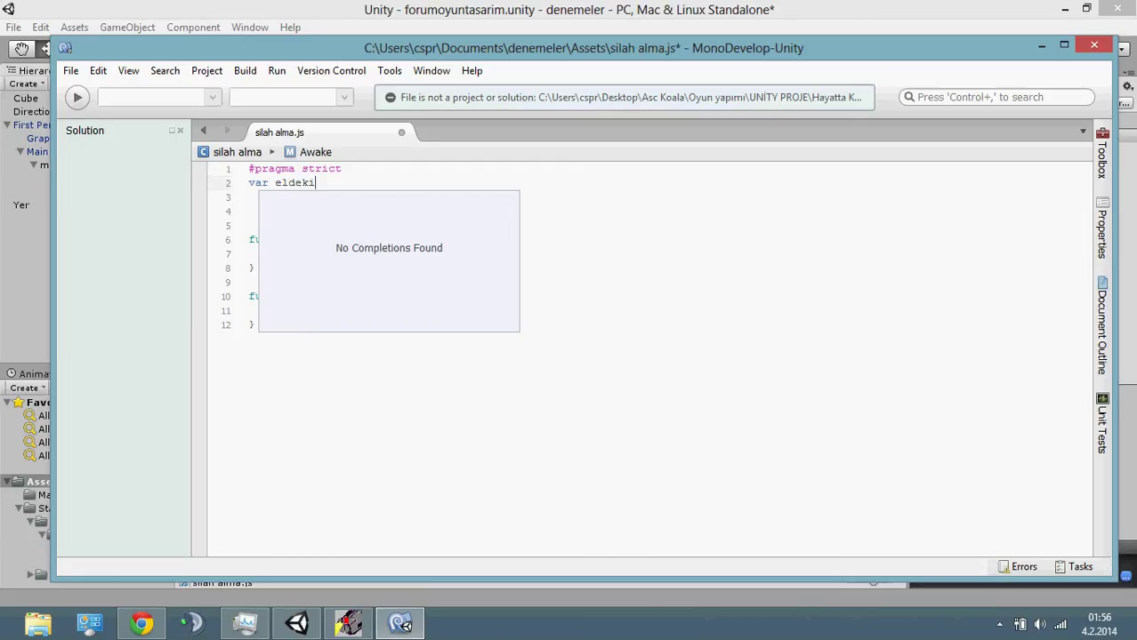
type(":")
key("BackSpace")
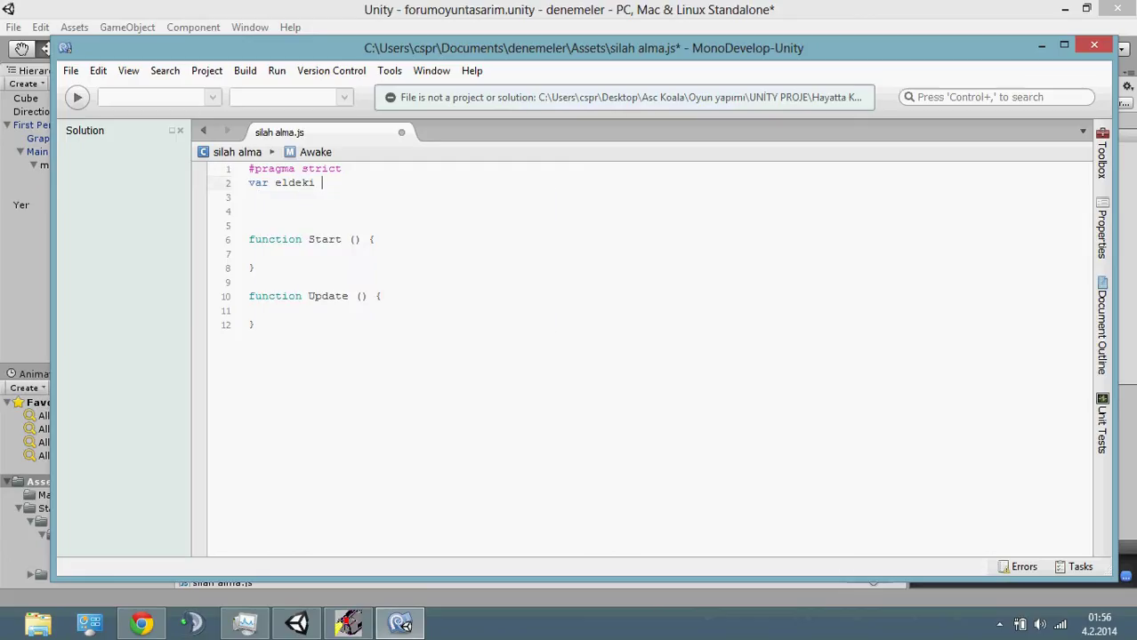
type(": GameObj")
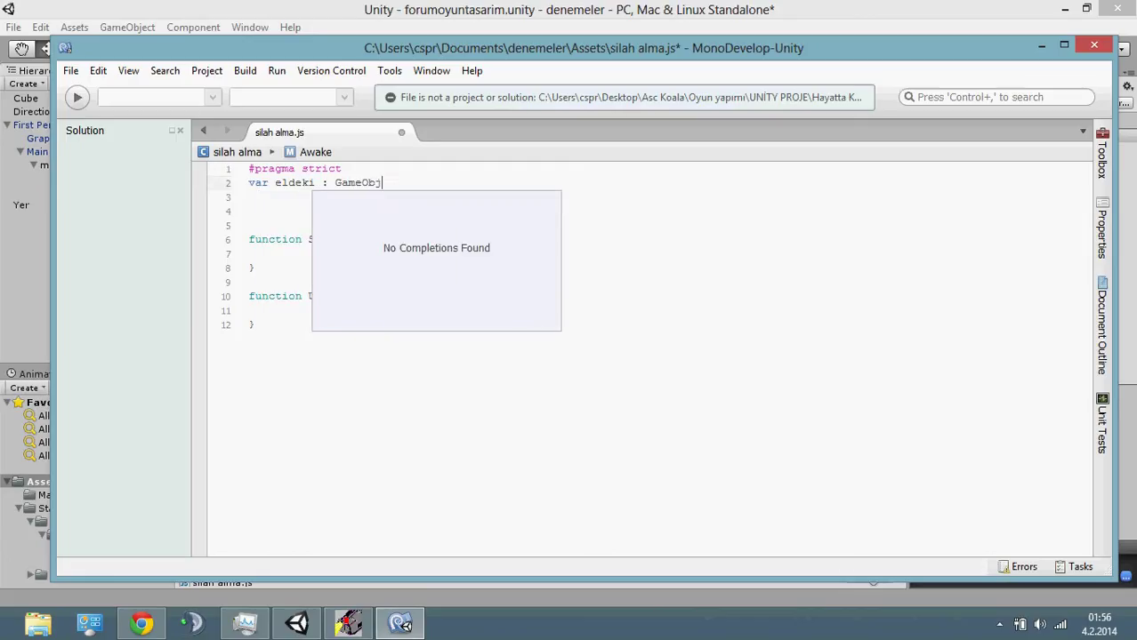
type("ect;")
key("Return")
type("var")
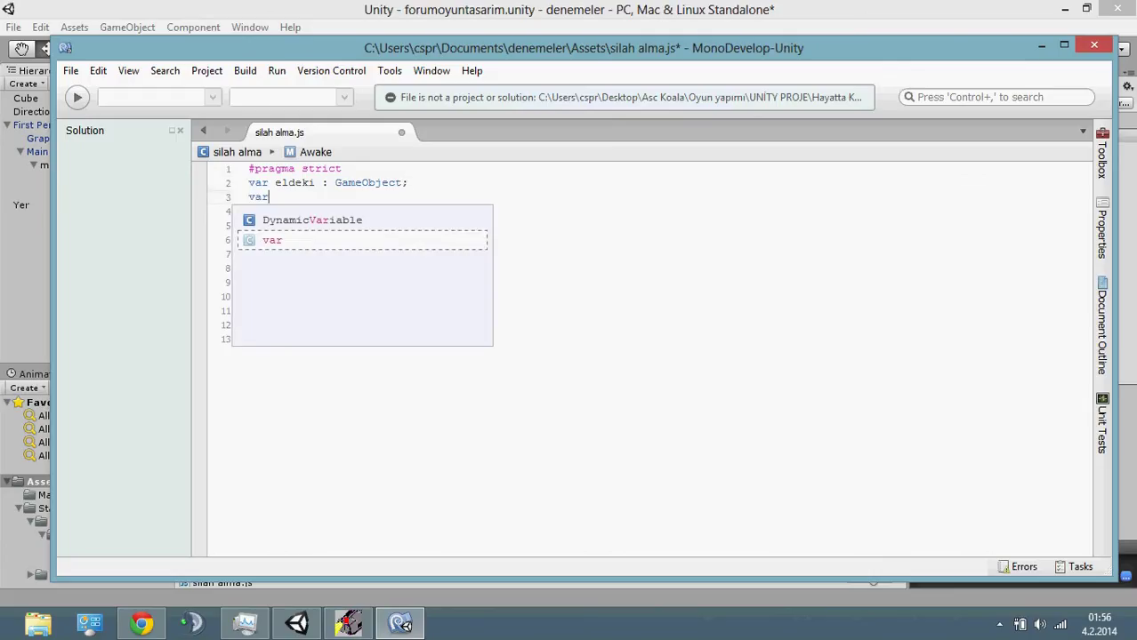
type(" alinan :")
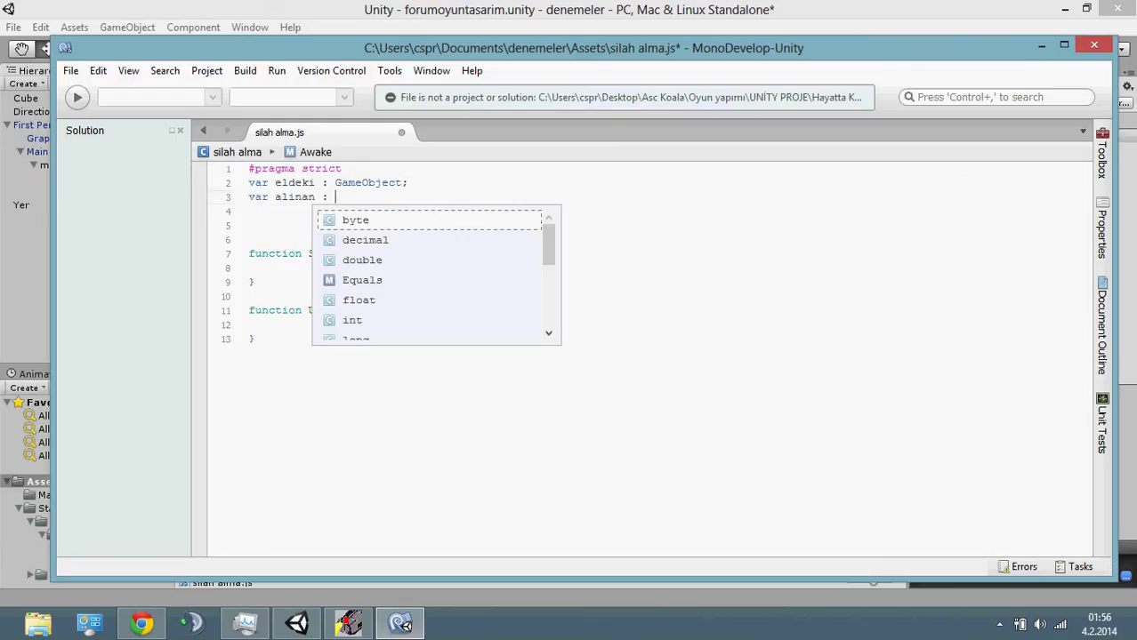
type(" GameObject")
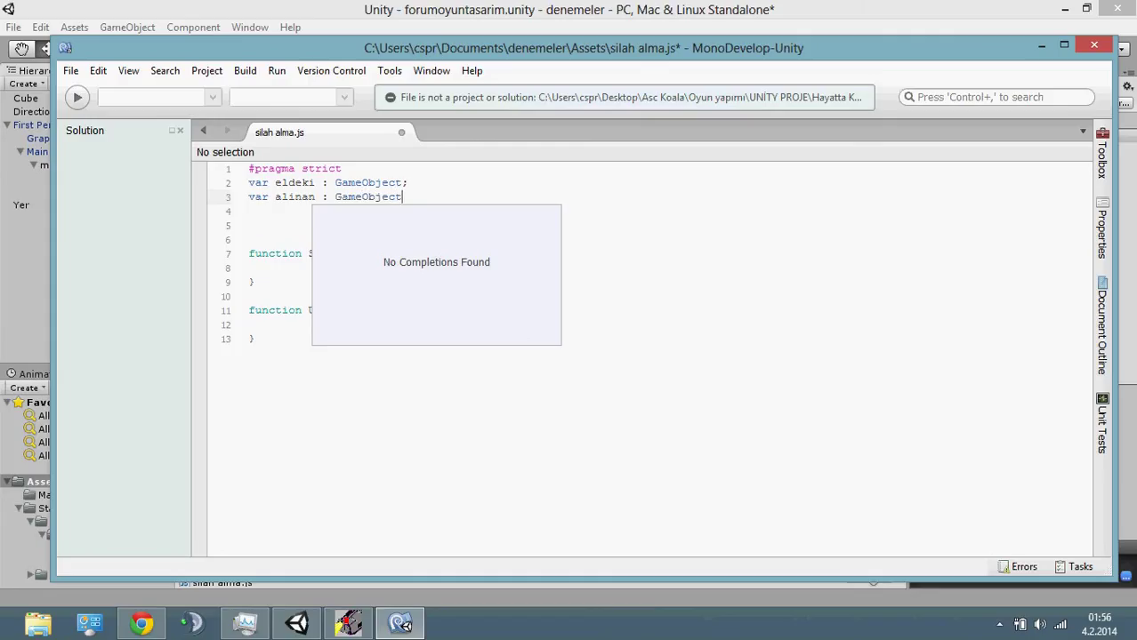
type(";")
key("Return")
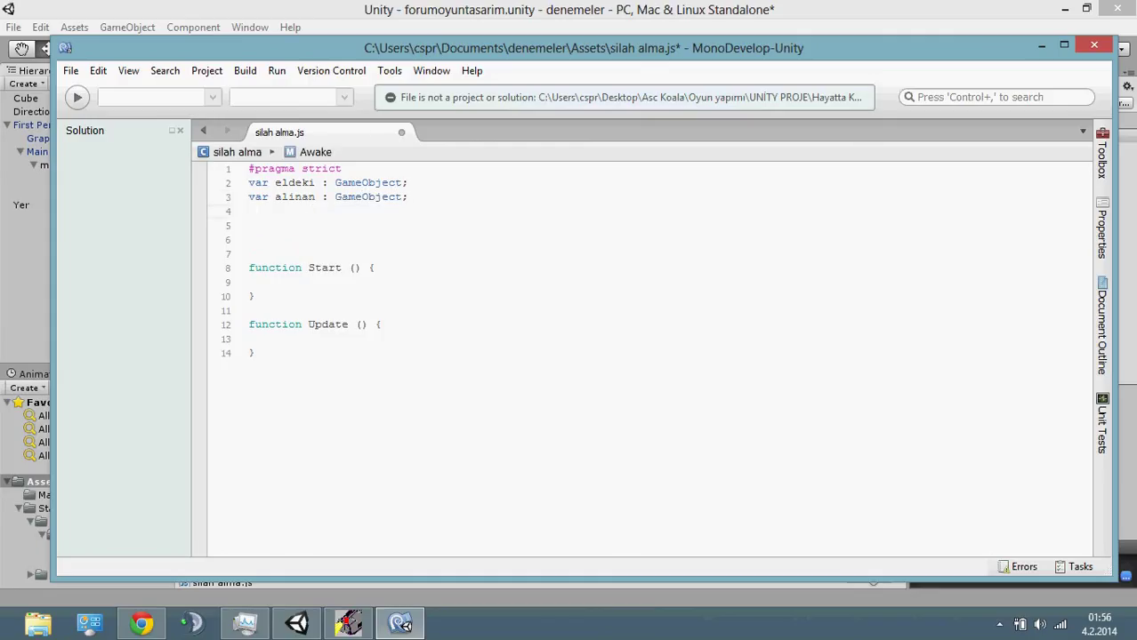
type("var girme")
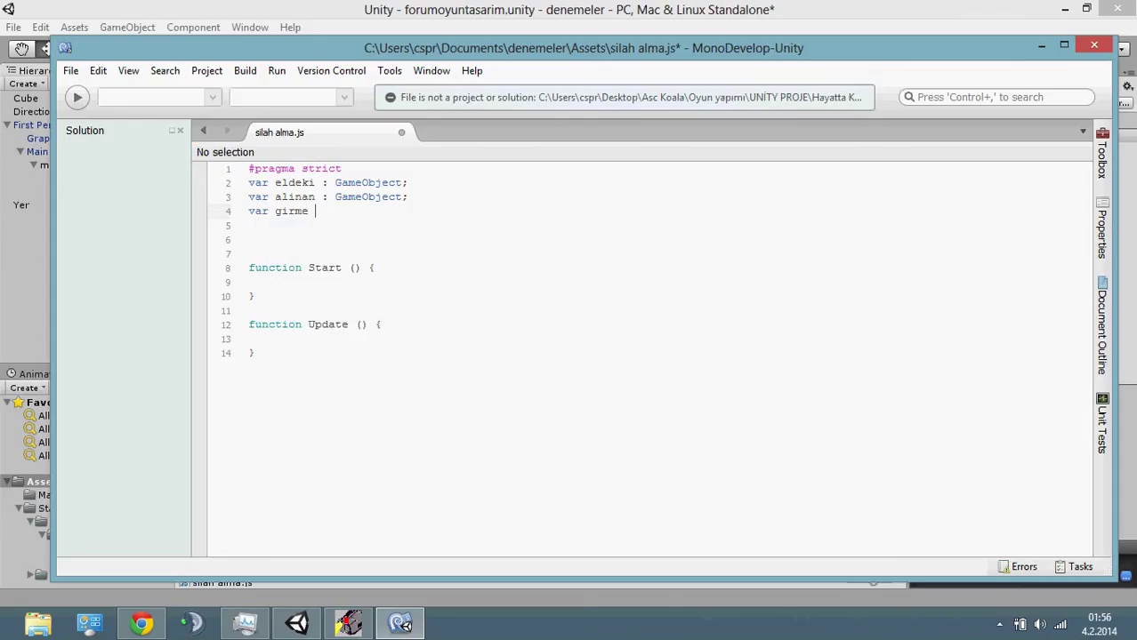
type(" : boo")
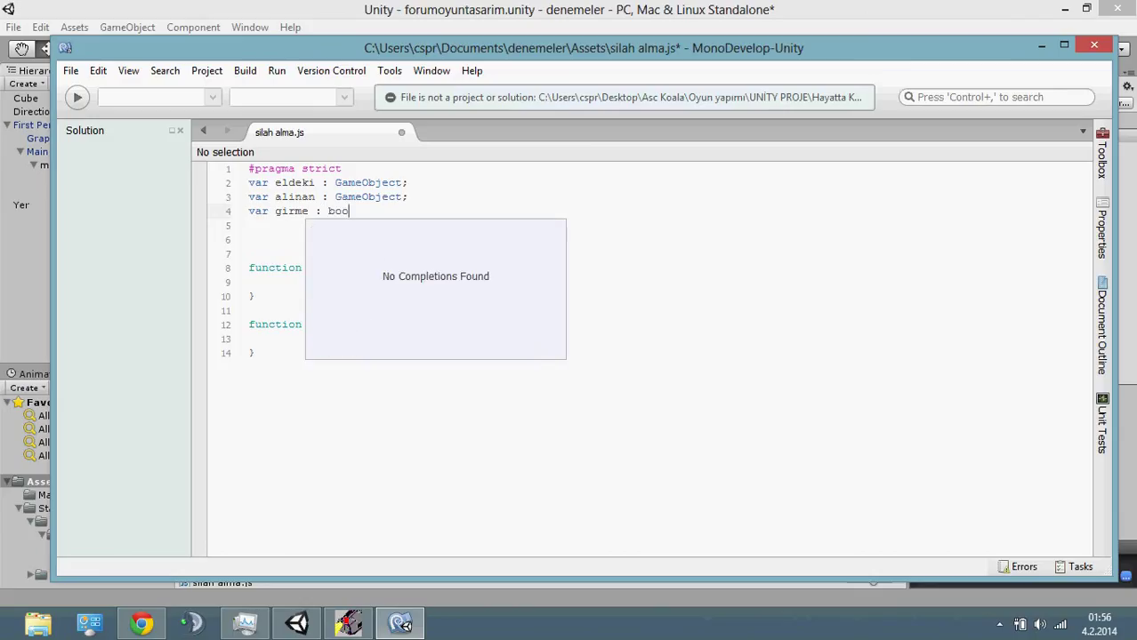
type("lean;")
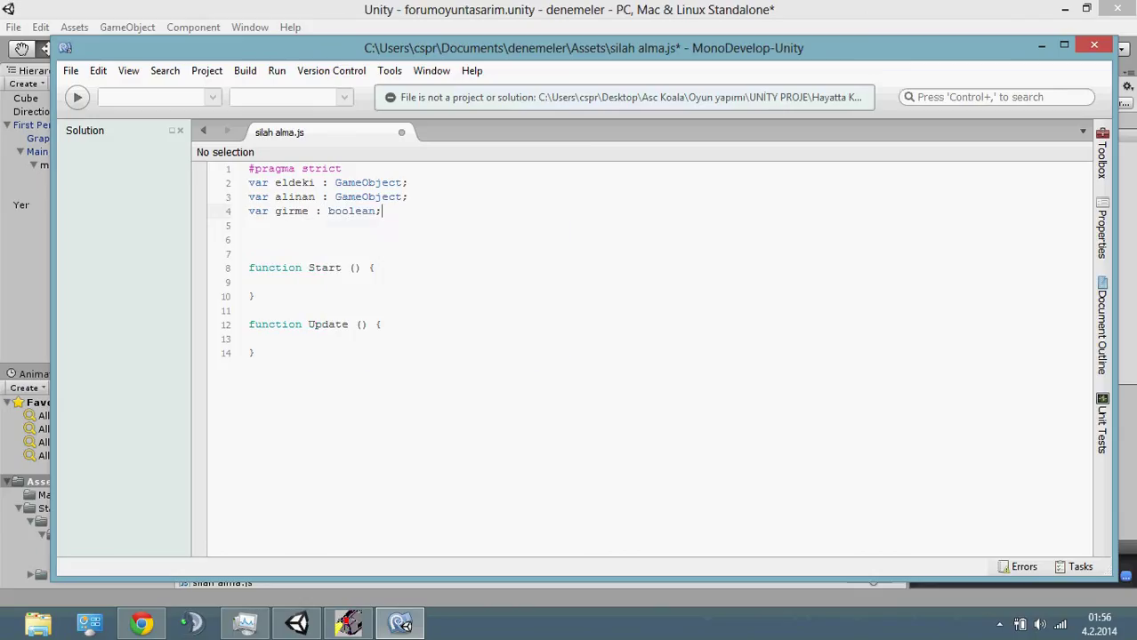
left_click(413, 266)
key("Return")
key("Return")
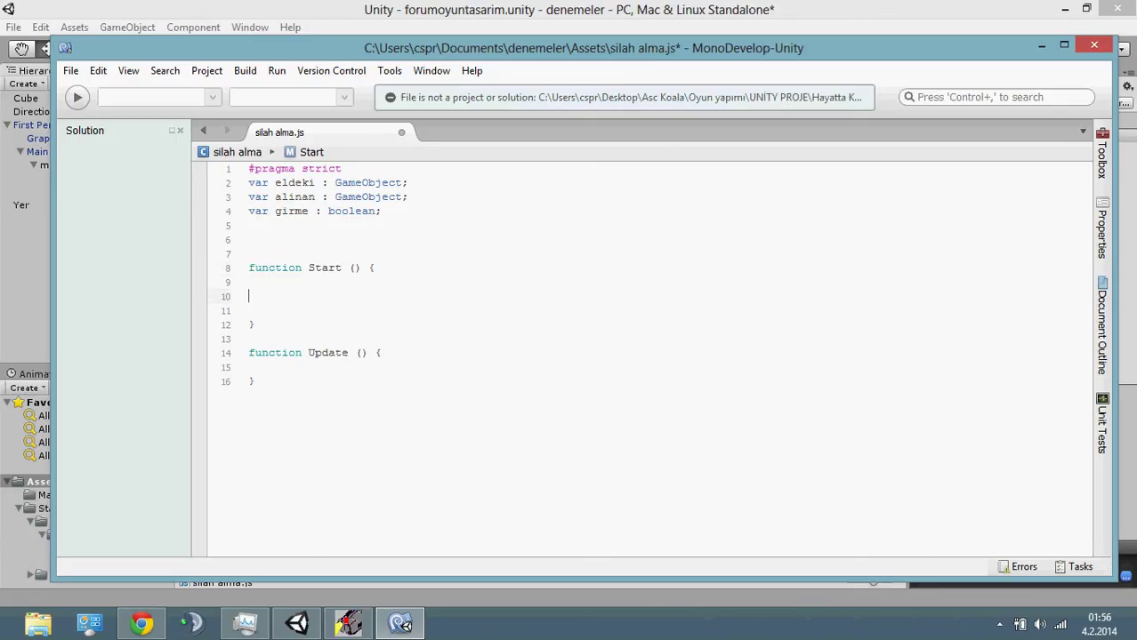
In Start, write eldeki.SetActive(true);, alinan.SetActive(false); and girme = false; on separate lines
type("eldekk")
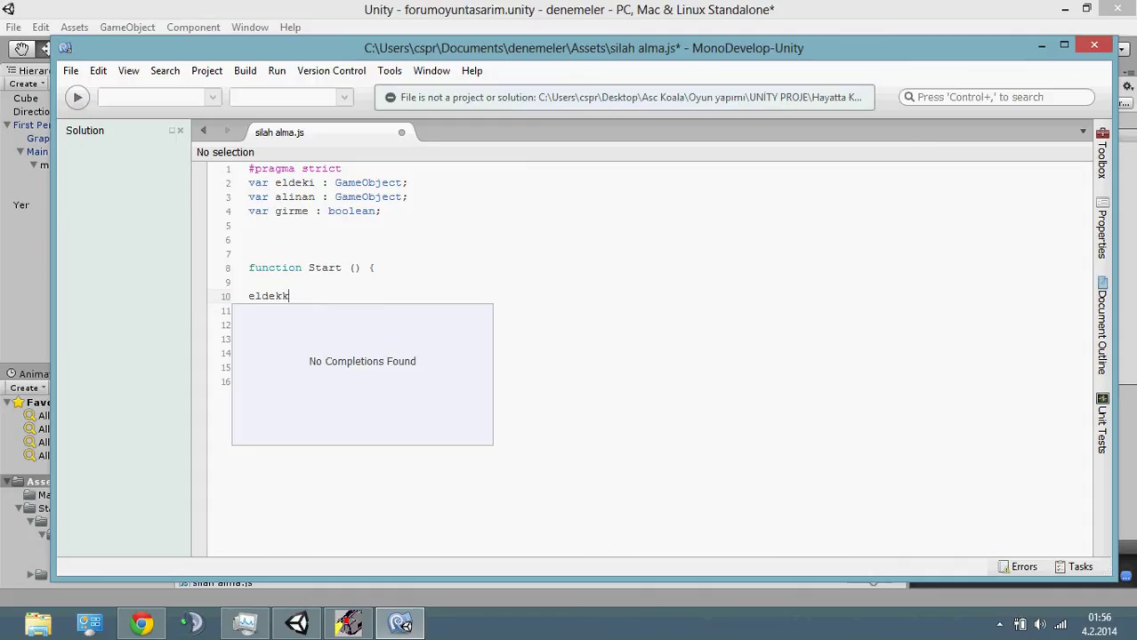
key("BackSpace")
type("i.Set")
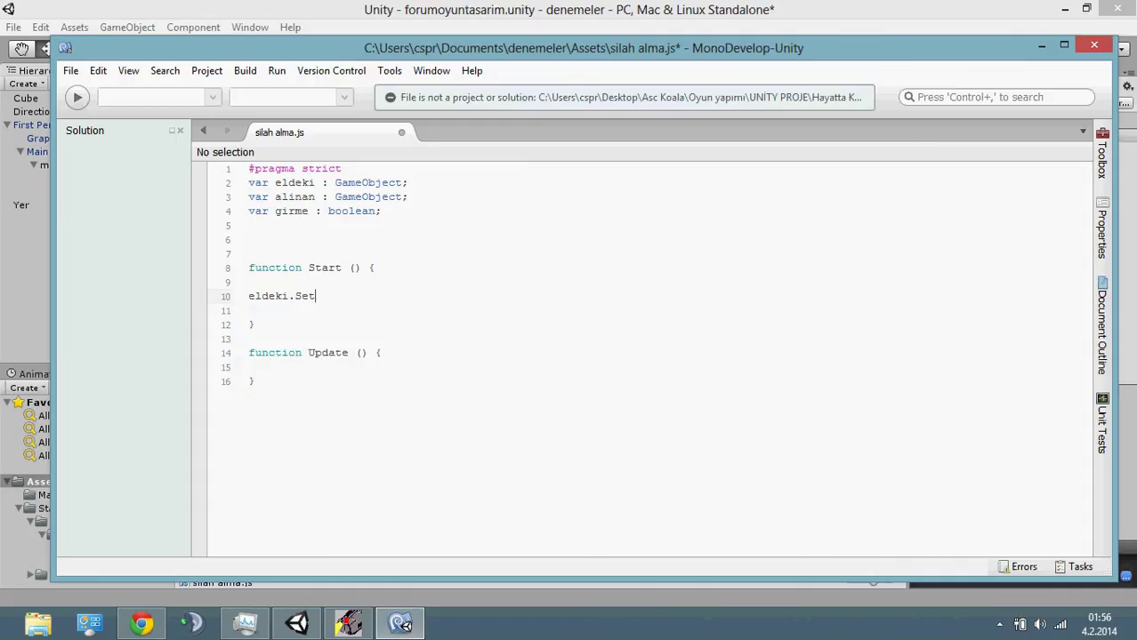
type("Active(tr")
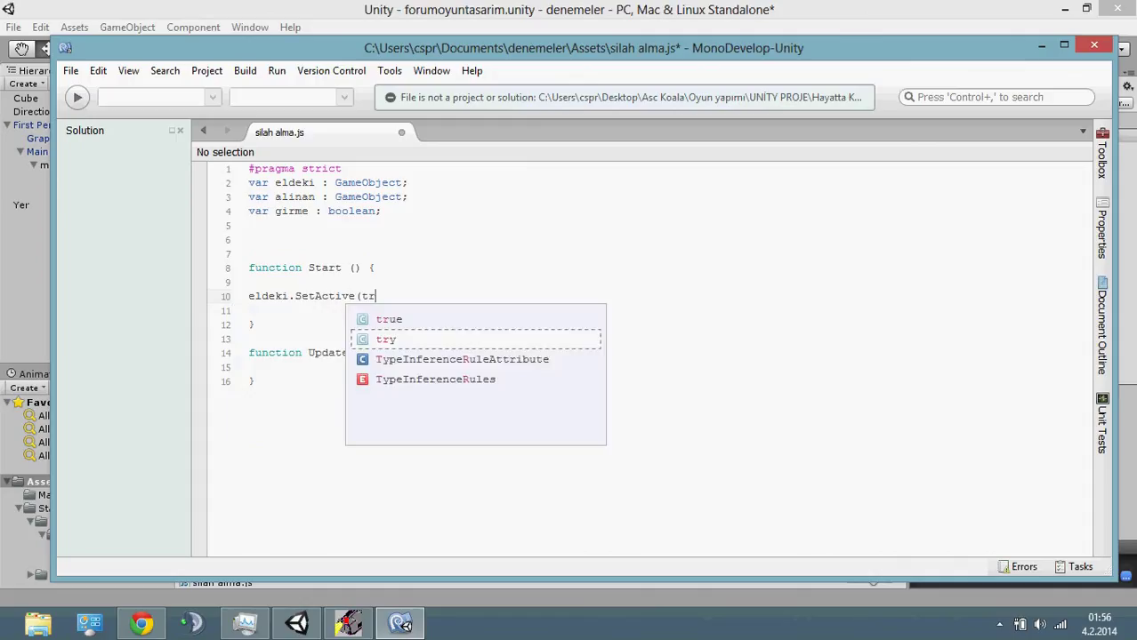
type("ue)")
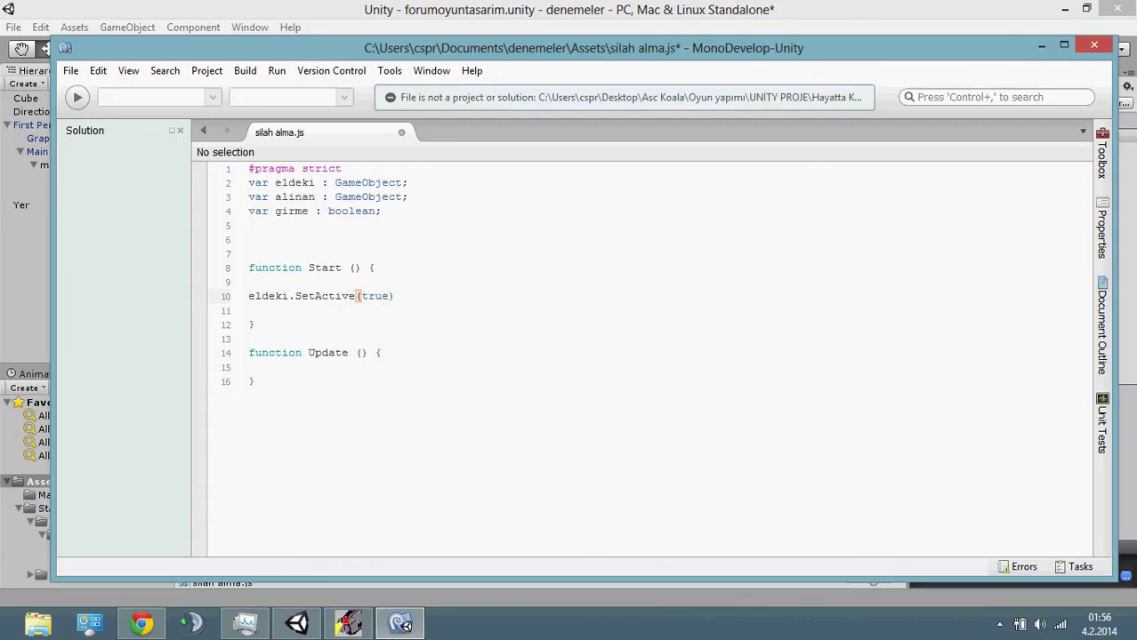
type(";")
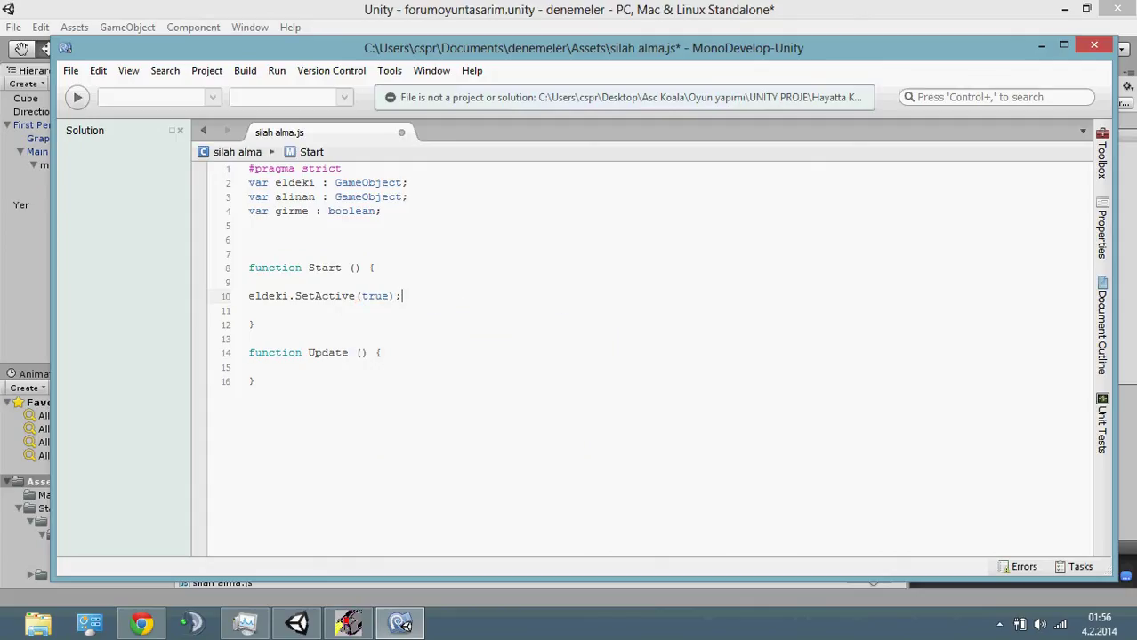
key("Return")
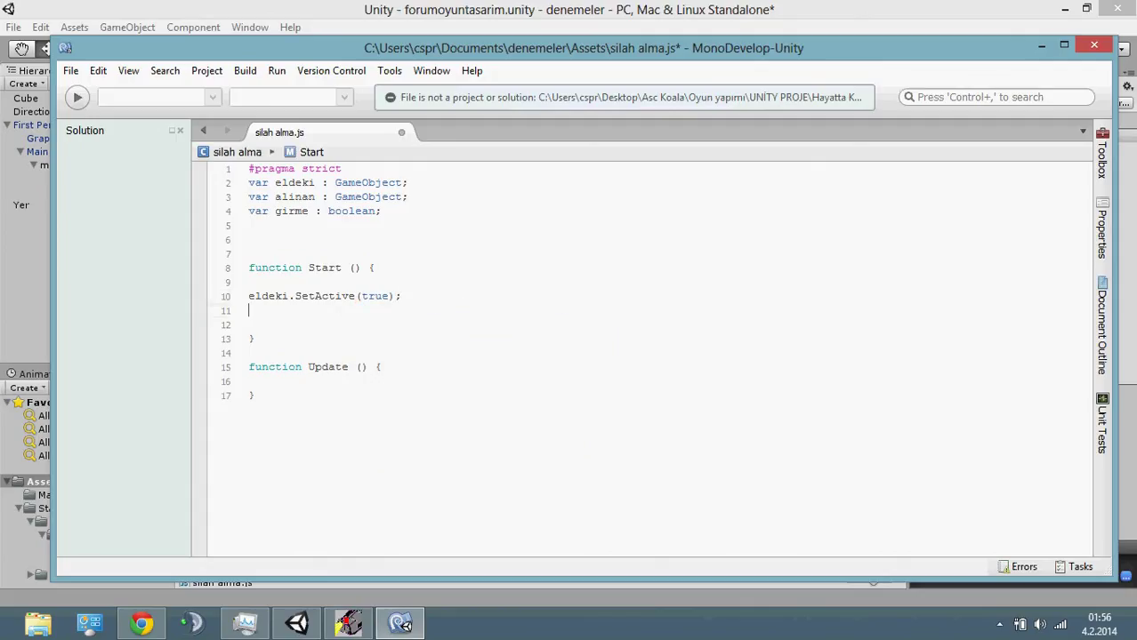
type("ali")
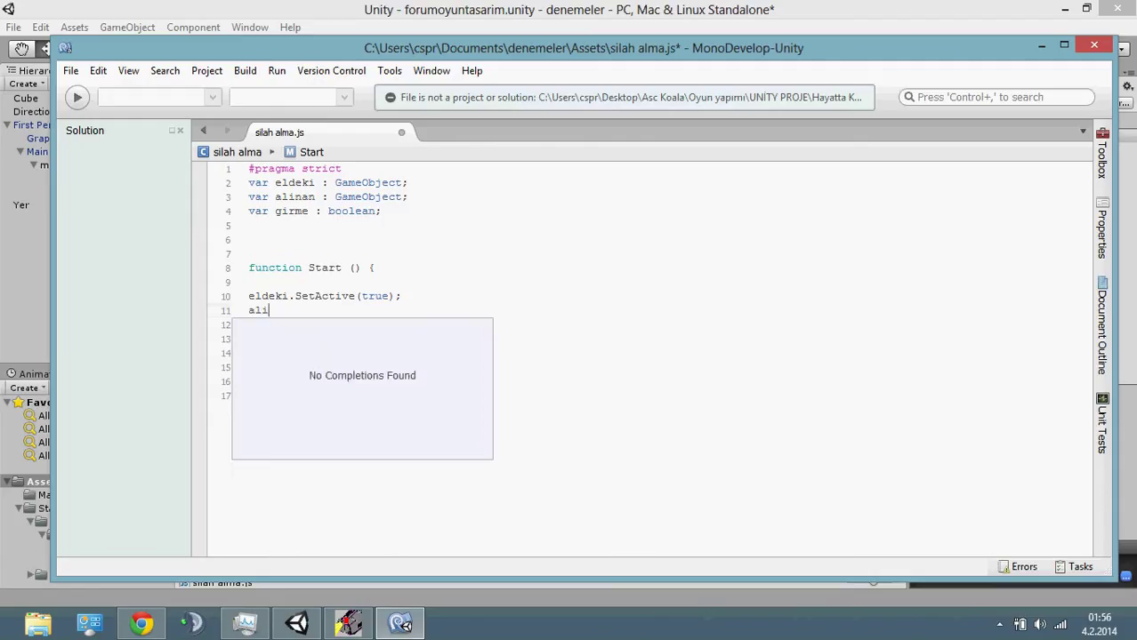
type("nan.SetAc")
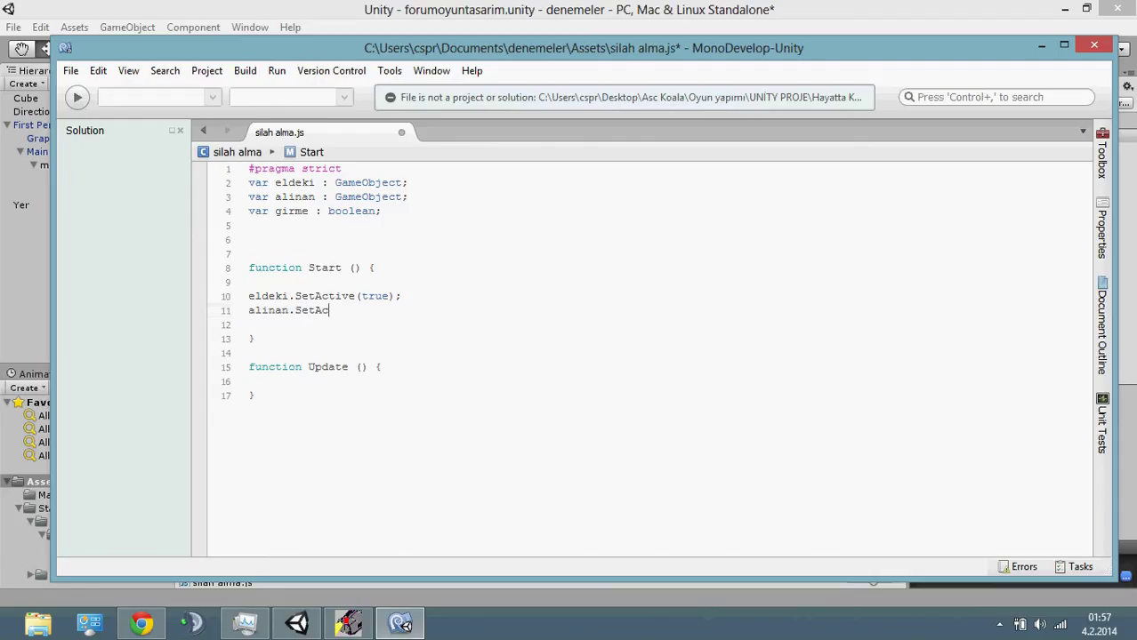
type("tive(fa")
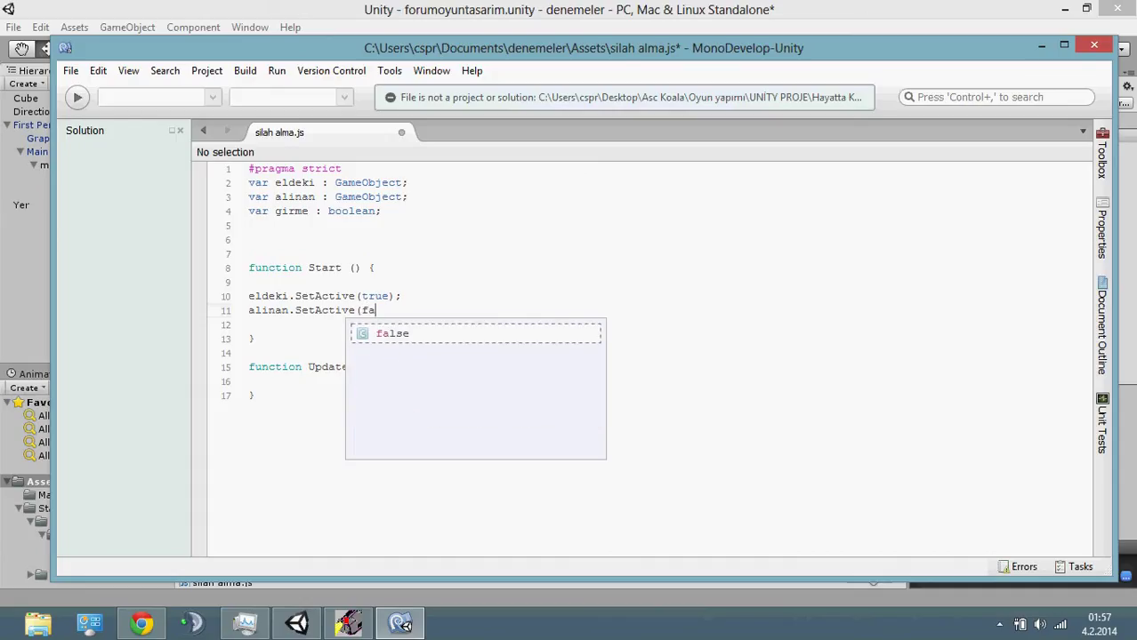
type("lse);")
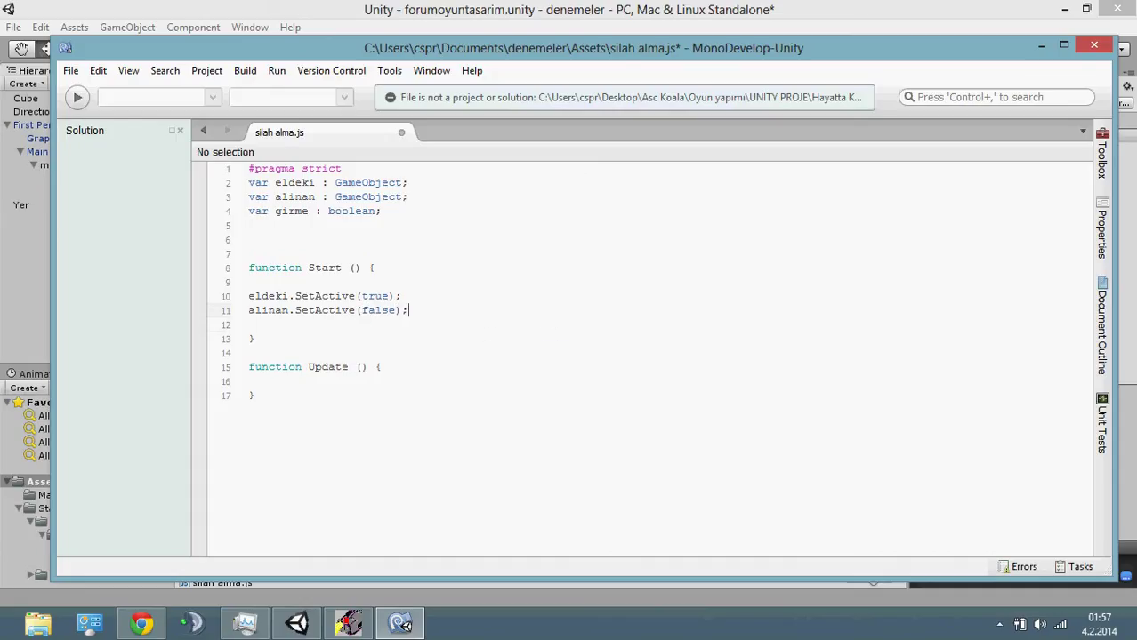
key("Return")
type("girm")
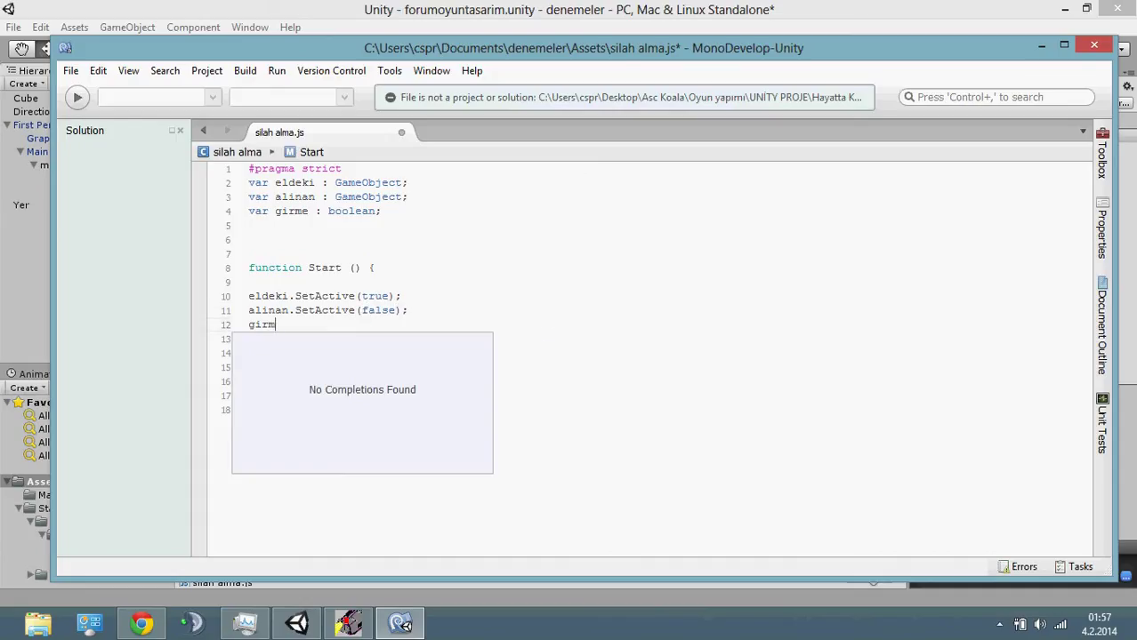
type("e = ")
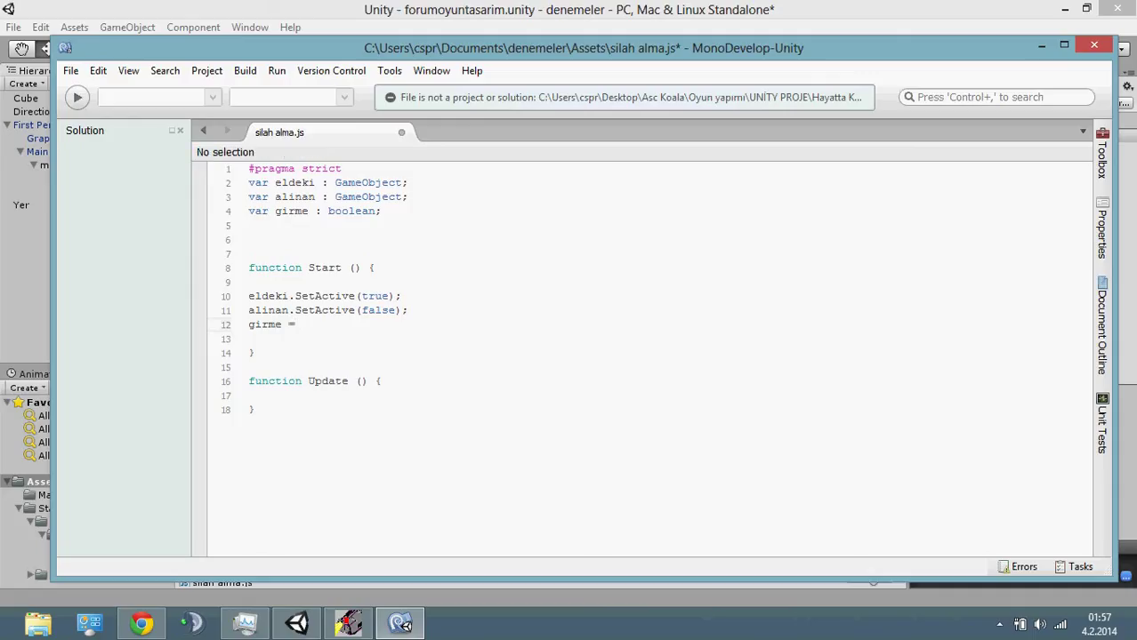
type("false;")
Add function OnTriggerEnter(alma : Collider){ below the Update function
left_click(255, 409)
key("Return")
key("Return")
type("fun")
type("ction ")
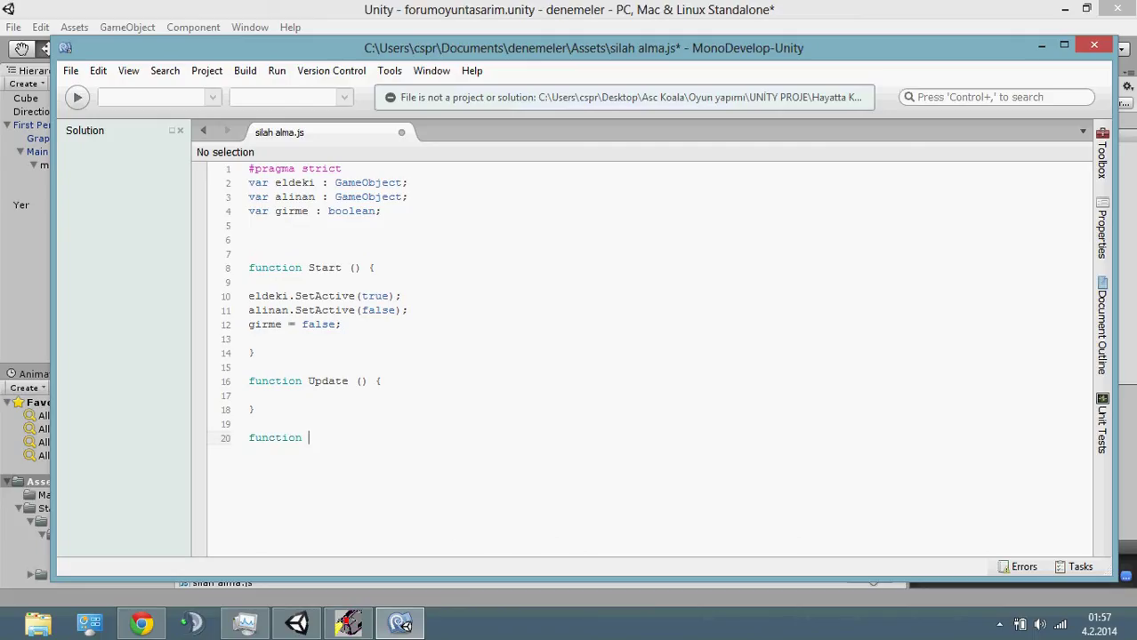
type("OnTrigger")
type("Enter")
type("(")
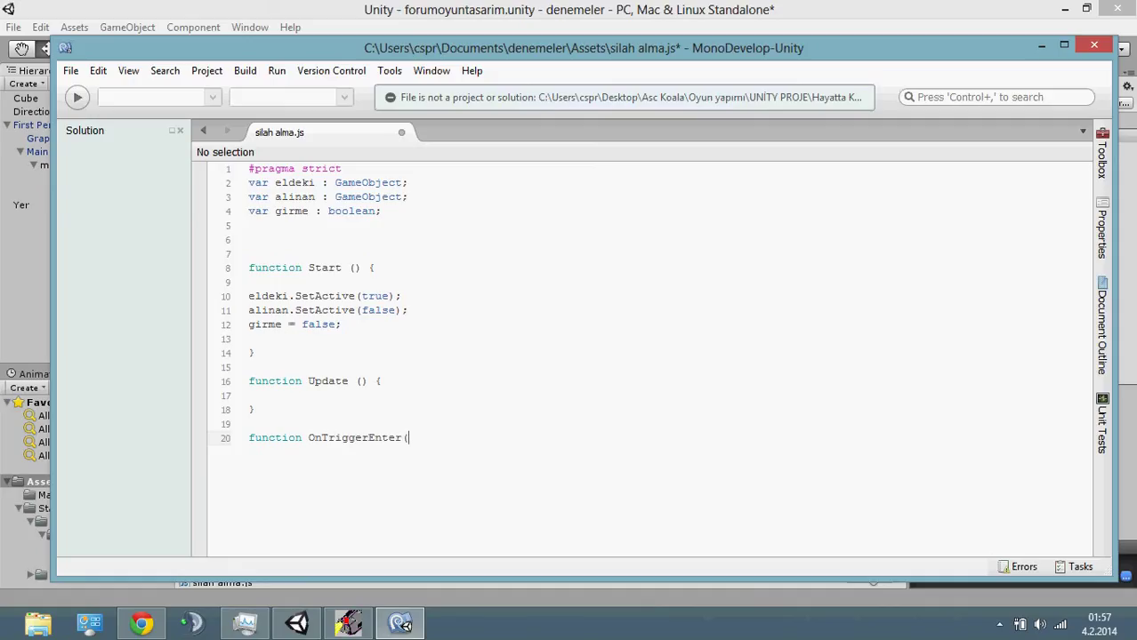
type("alma : ")
type("Collider")
type(")")
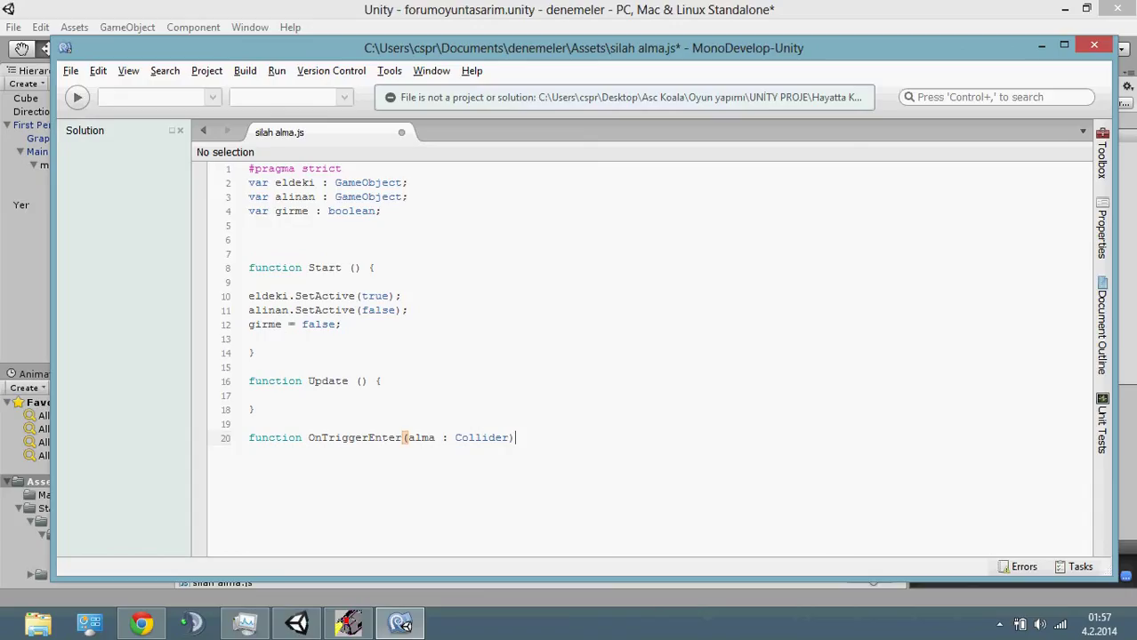
type("{")
key("Return")
key("Return")
key("Return")
Begin the if(alma.gameObject.name == condition and check the Cube's exact name in Unity
left_click(250, 451)
key("Return")
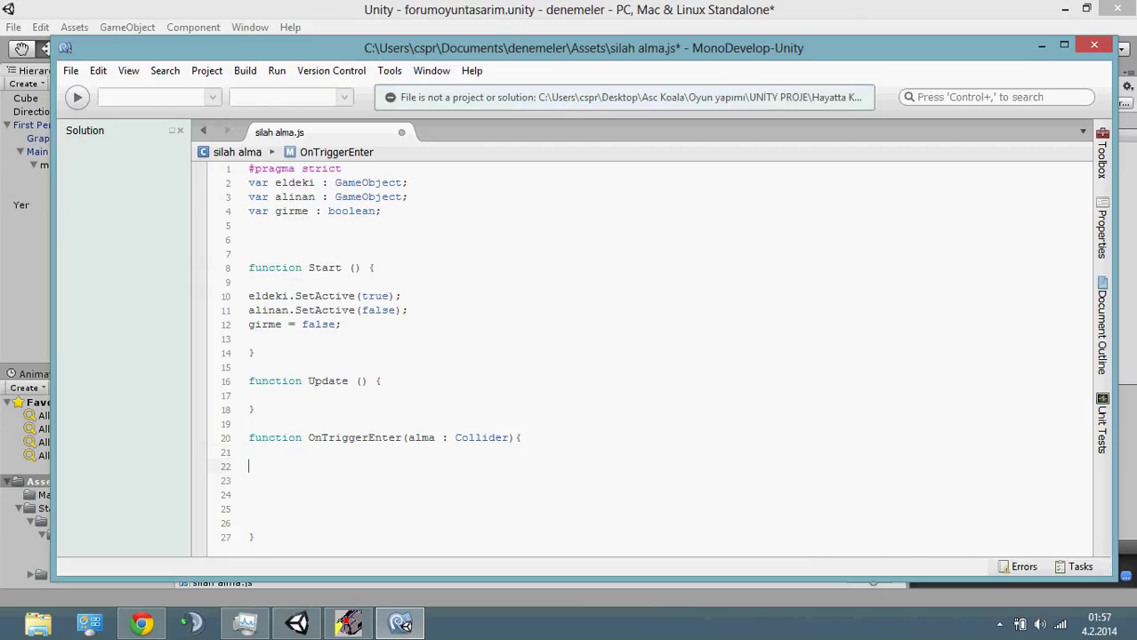
type("if(")
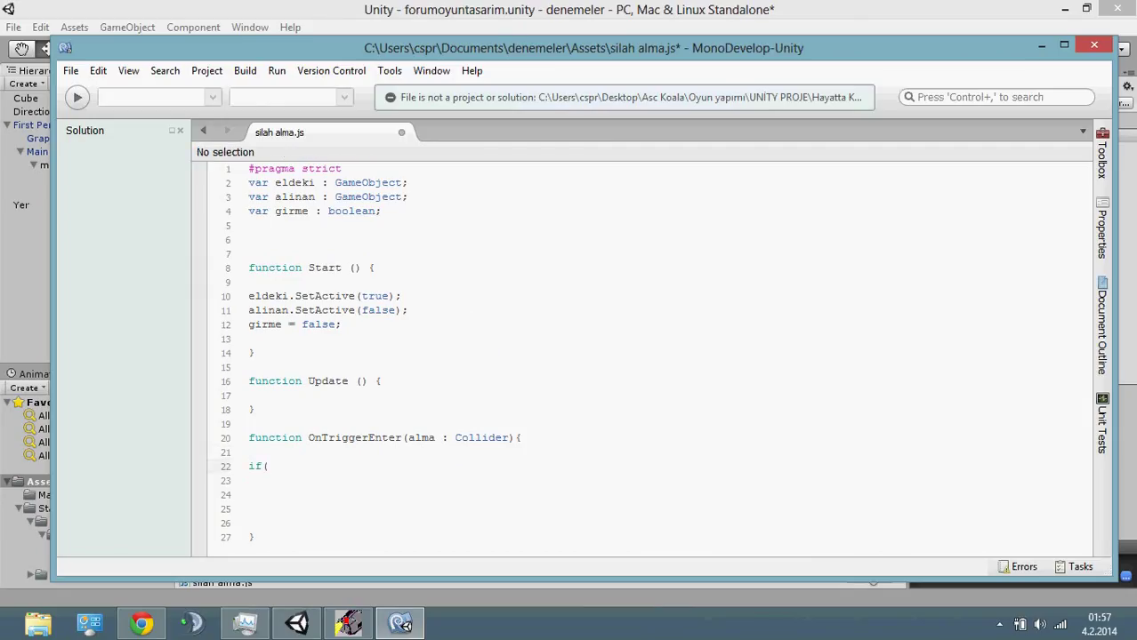
type("alma.")
type("gameObject.")
type("name")
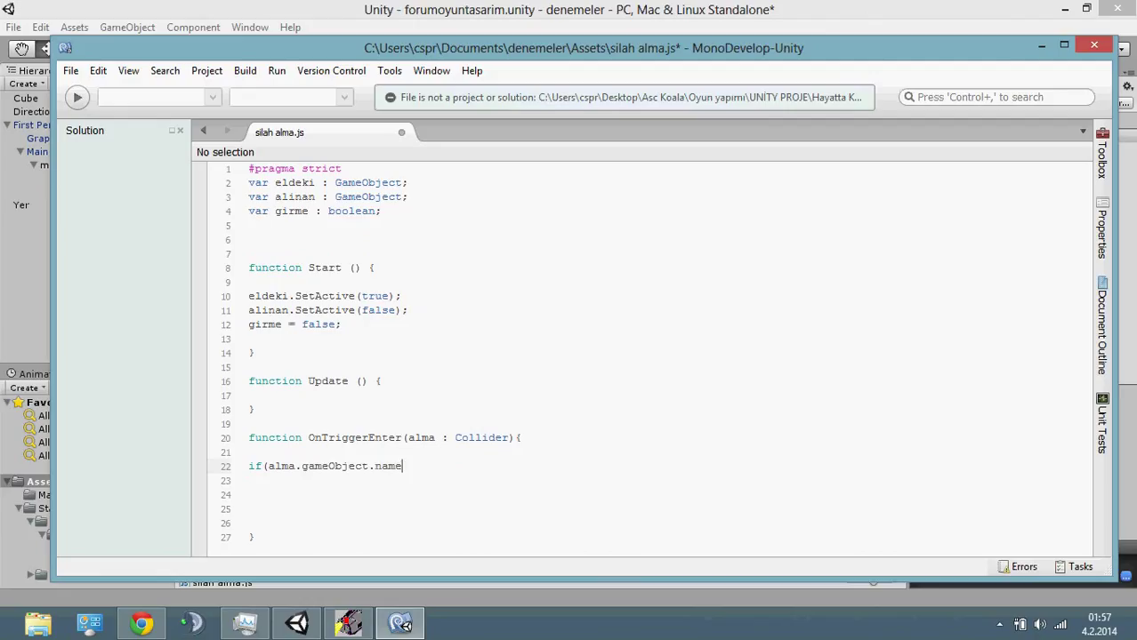
type("==")
left_click(297, 623)
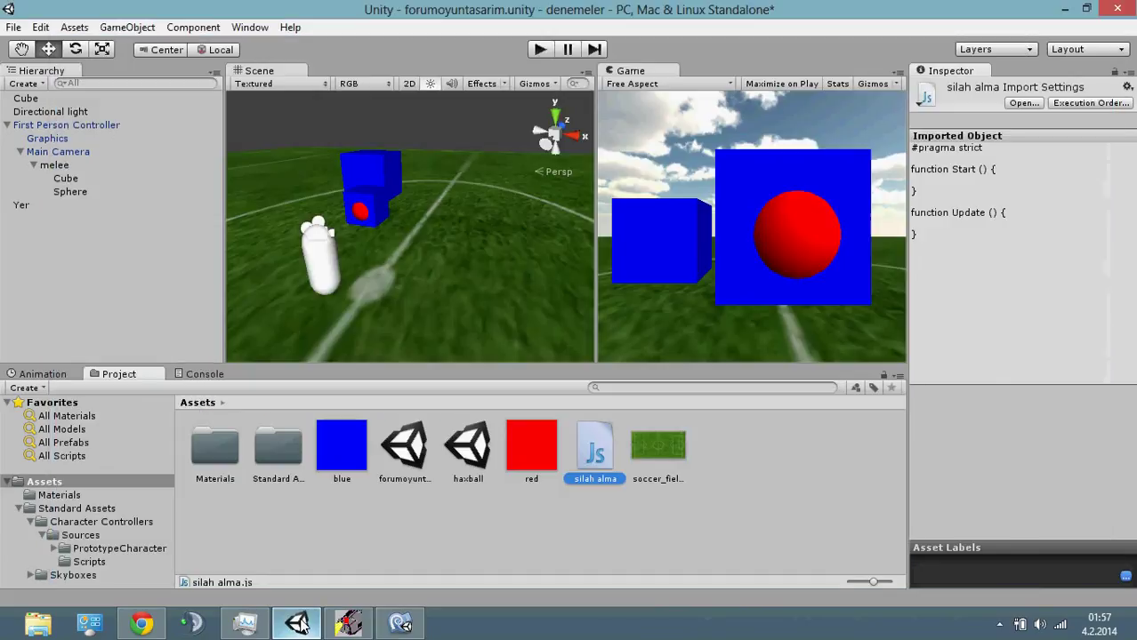
left_click(26, 98)
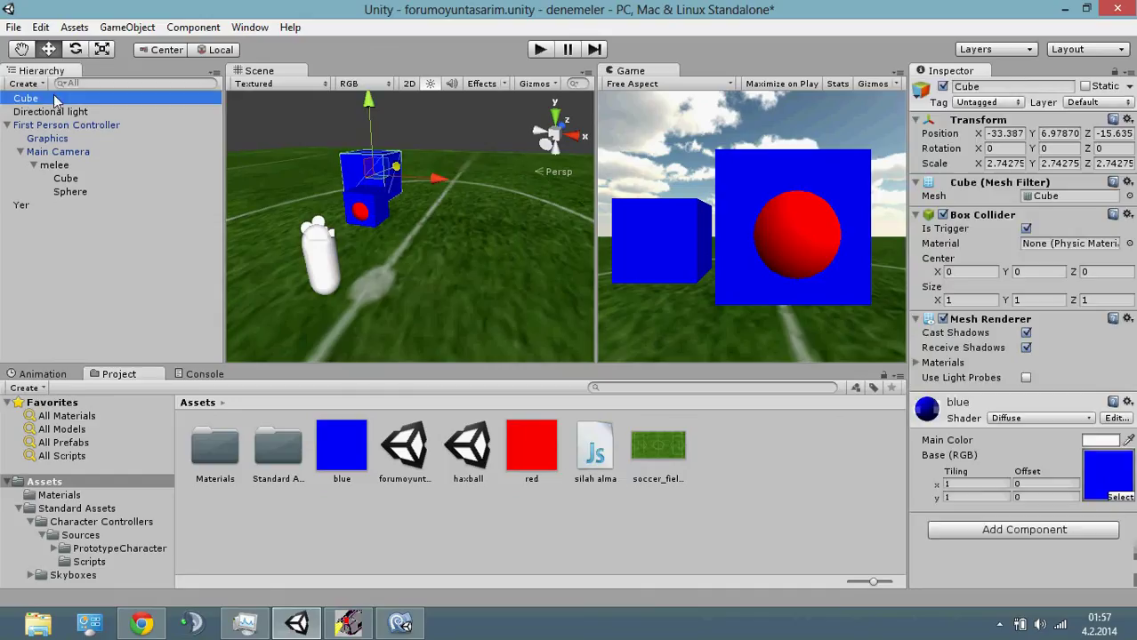
Complete the condition with "Cube" and write alinan.SetActive(true); and eldeki.SetActive(false); inside it
left_click(400, 622)
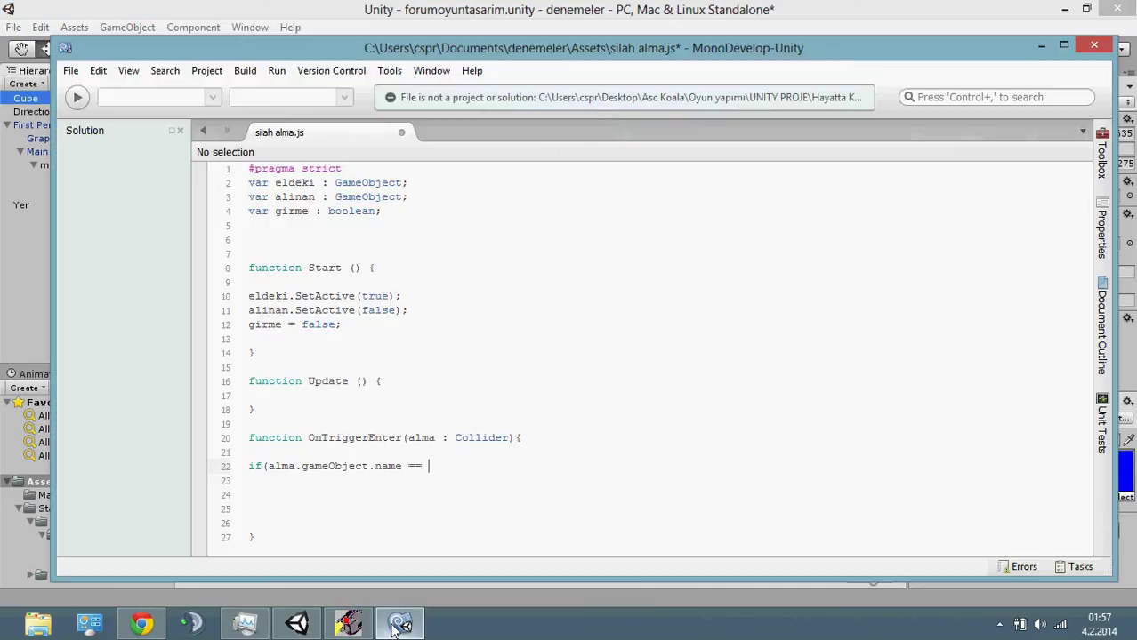
type("\"")
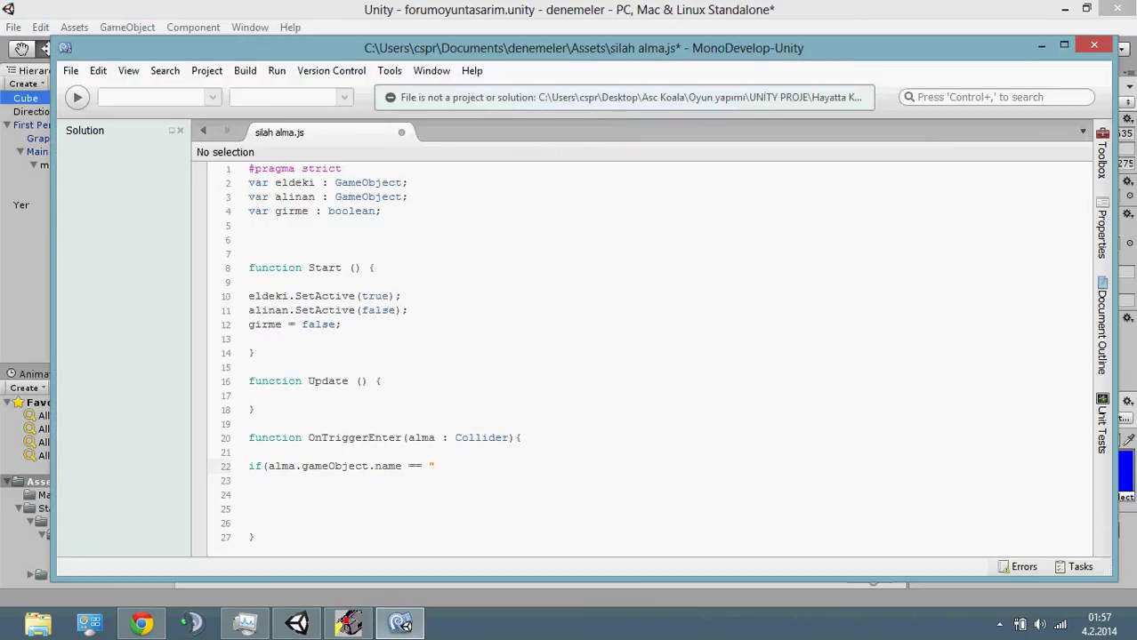
type("Cube\"")
type(")")
type("{")
key("Return")
left_click(249, 495)
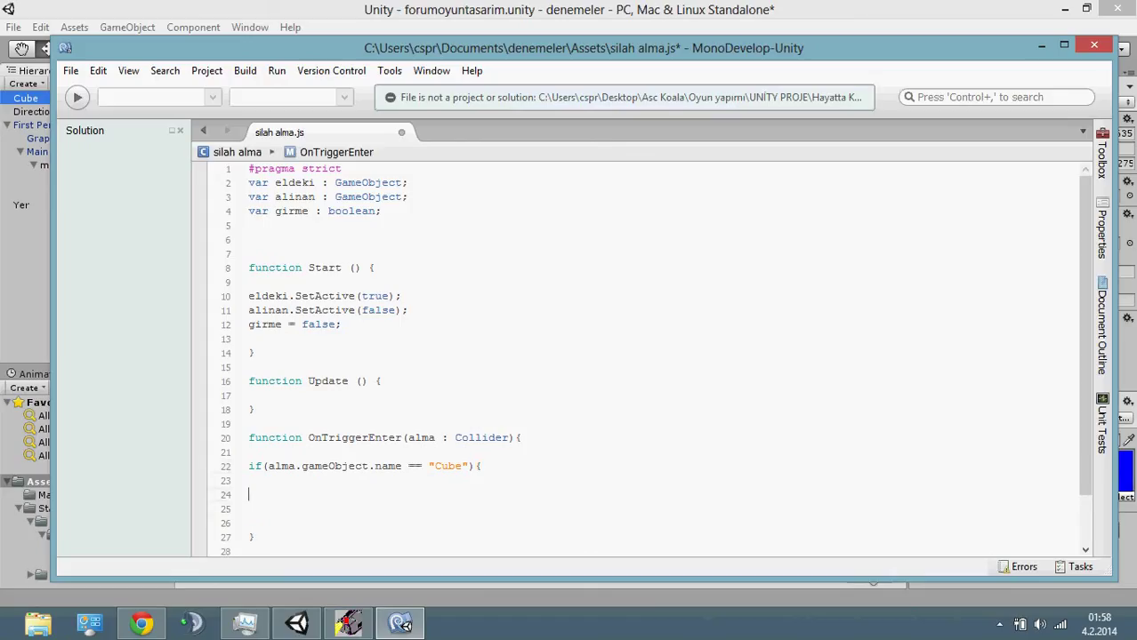
key("Return")
type("alinan.")
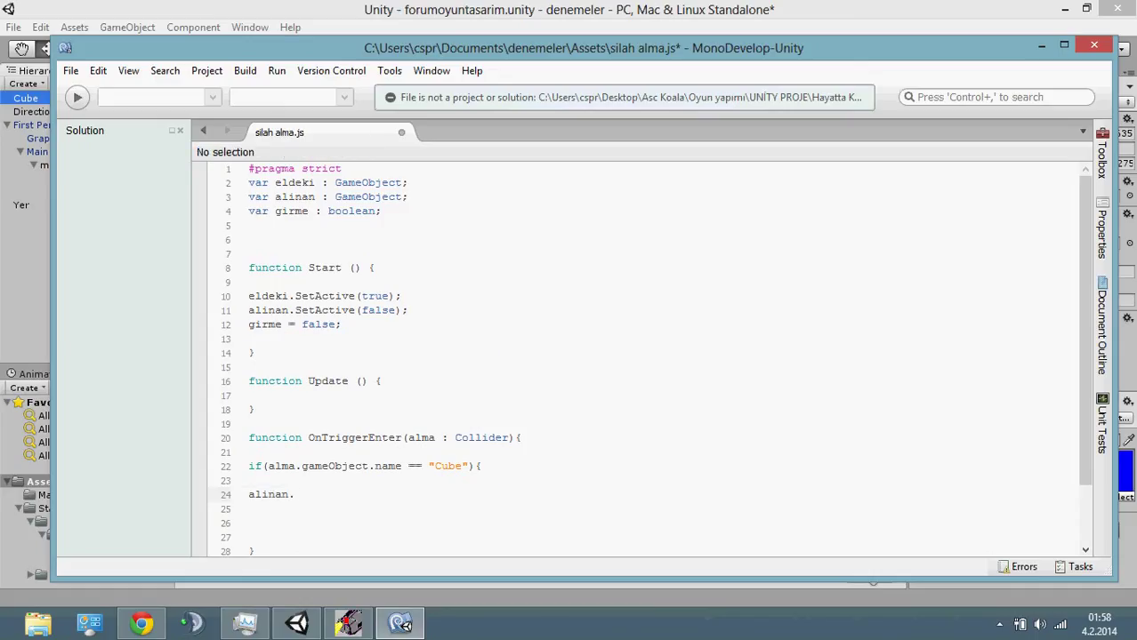
type("SetActive")
type("(true")
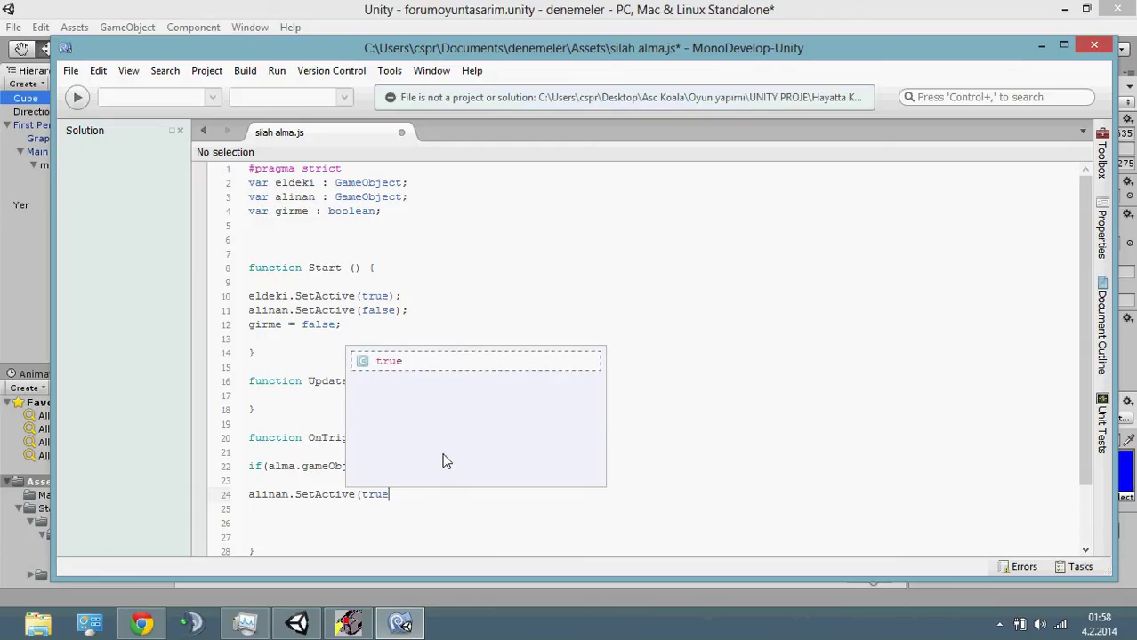
type(");")
key("Return")
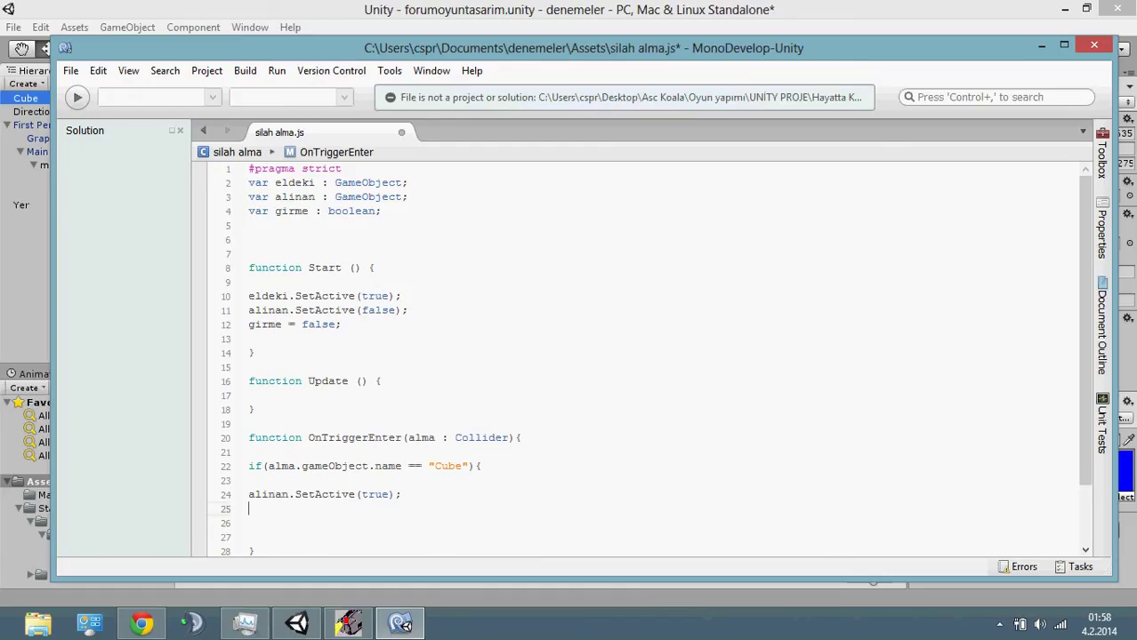
type("eldeki.")
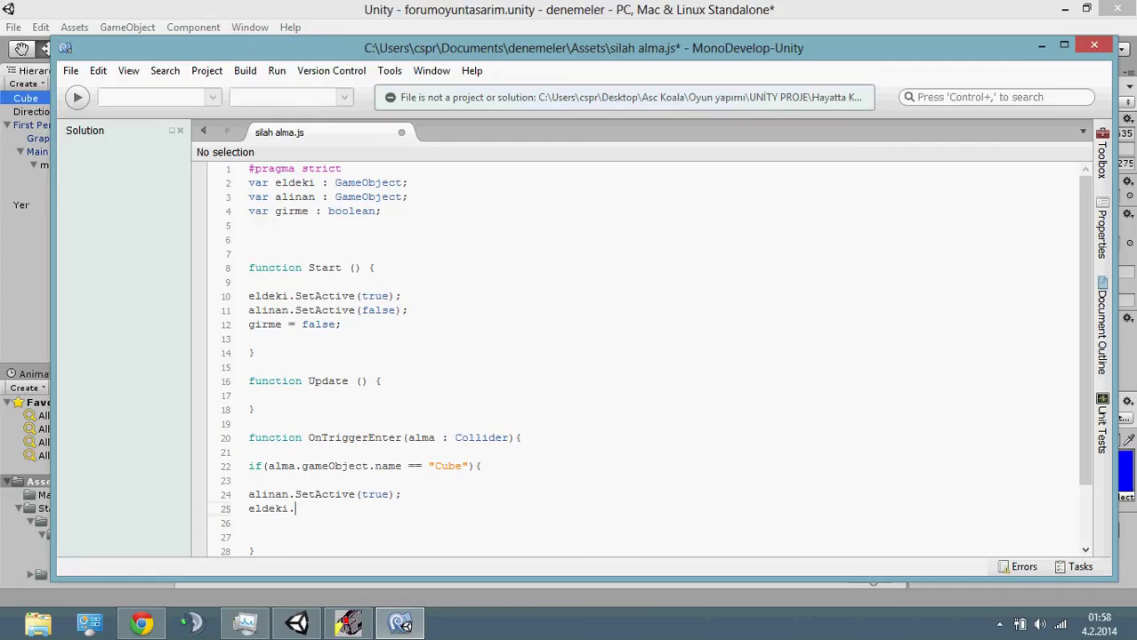
type("SetA")
type("ctive(fa")
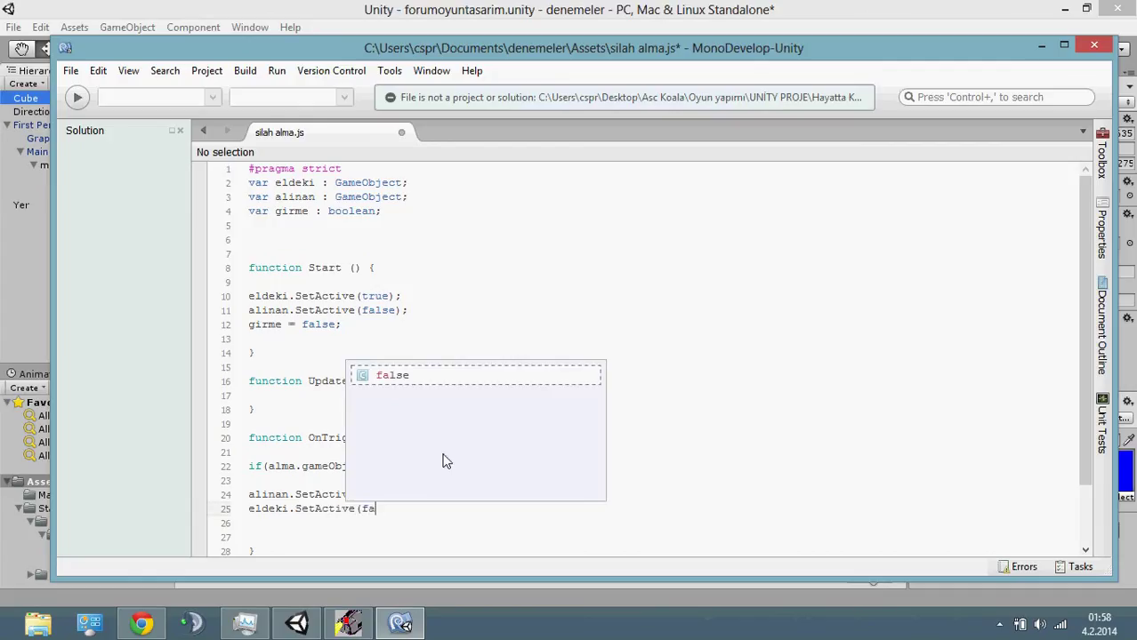
type("lse);")
key("Return")
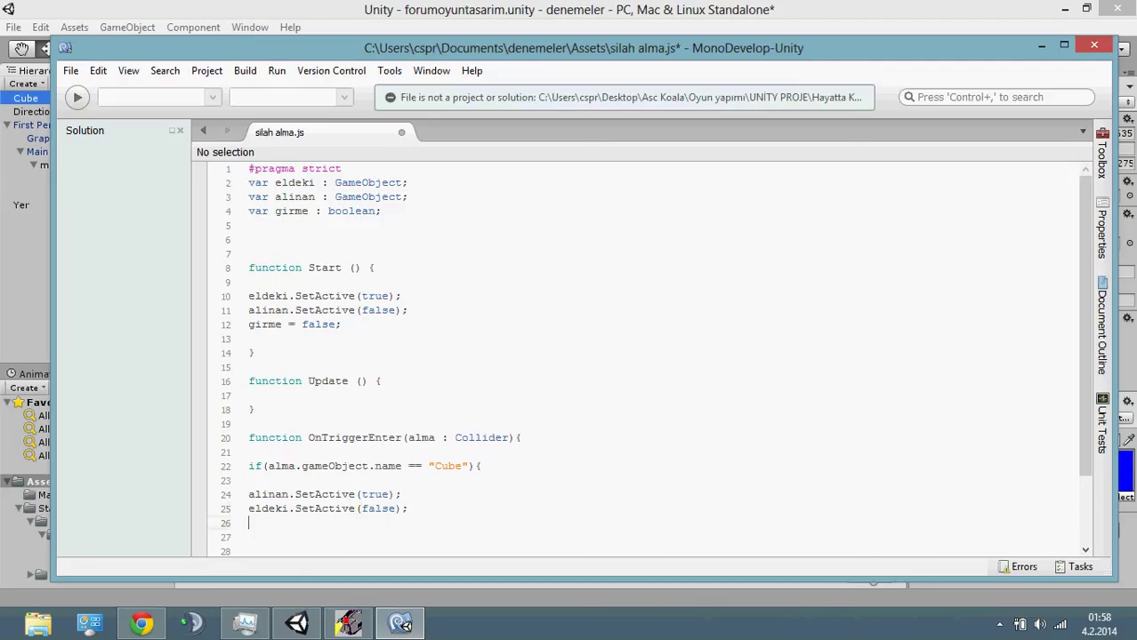
Add girme = true; and Destroy(alma.gameObject);, then save the script and return to Unity
type("gir")
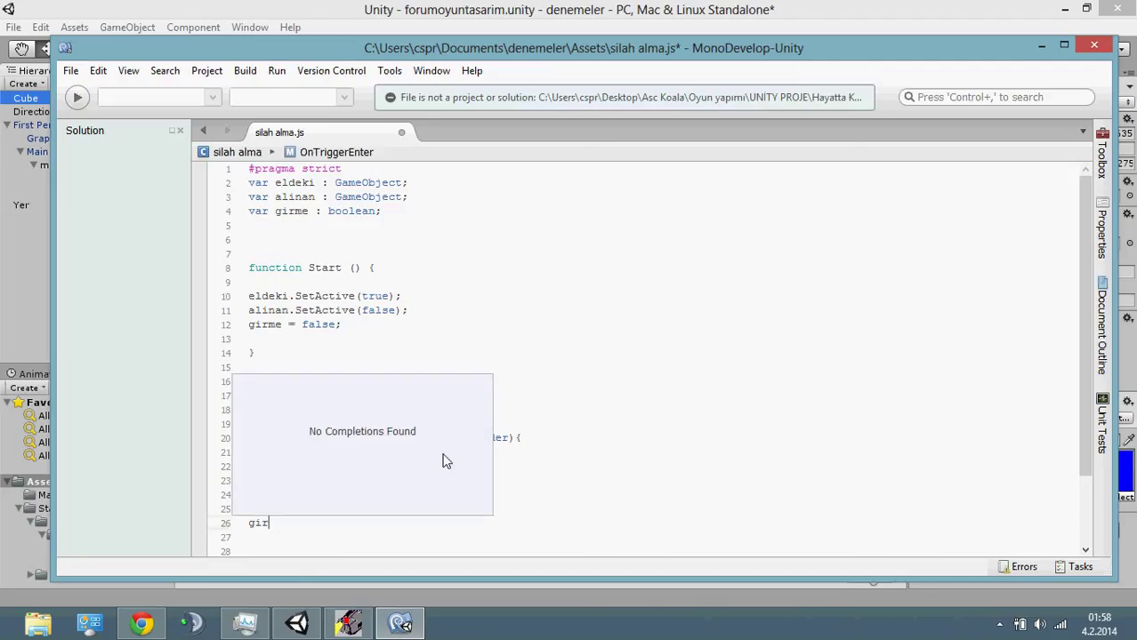
type("me ")
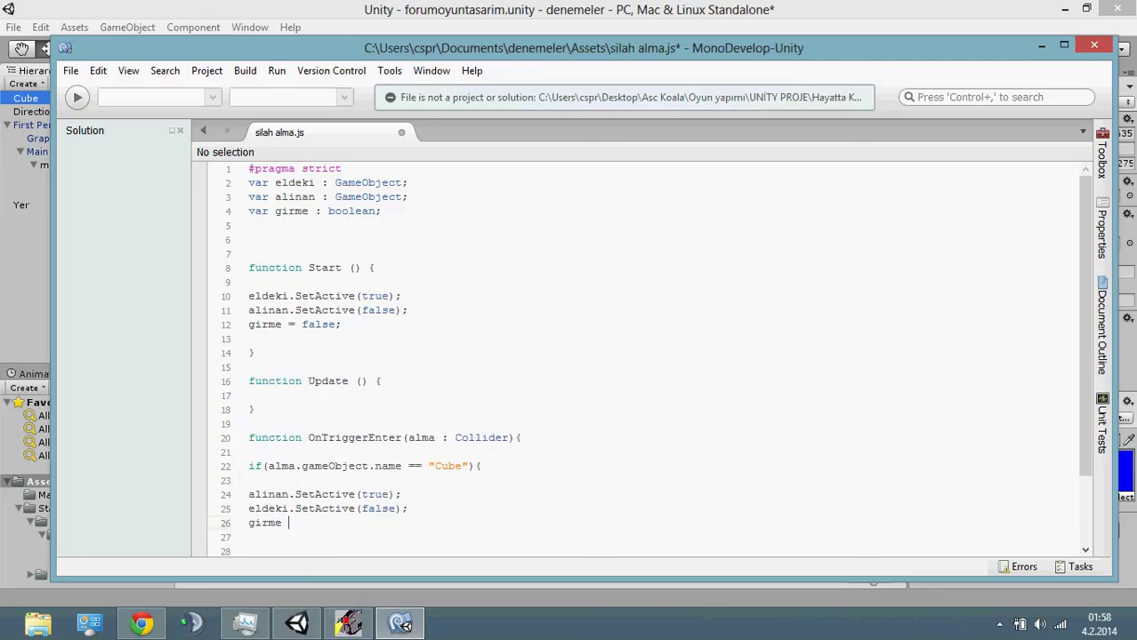
type("= tr")
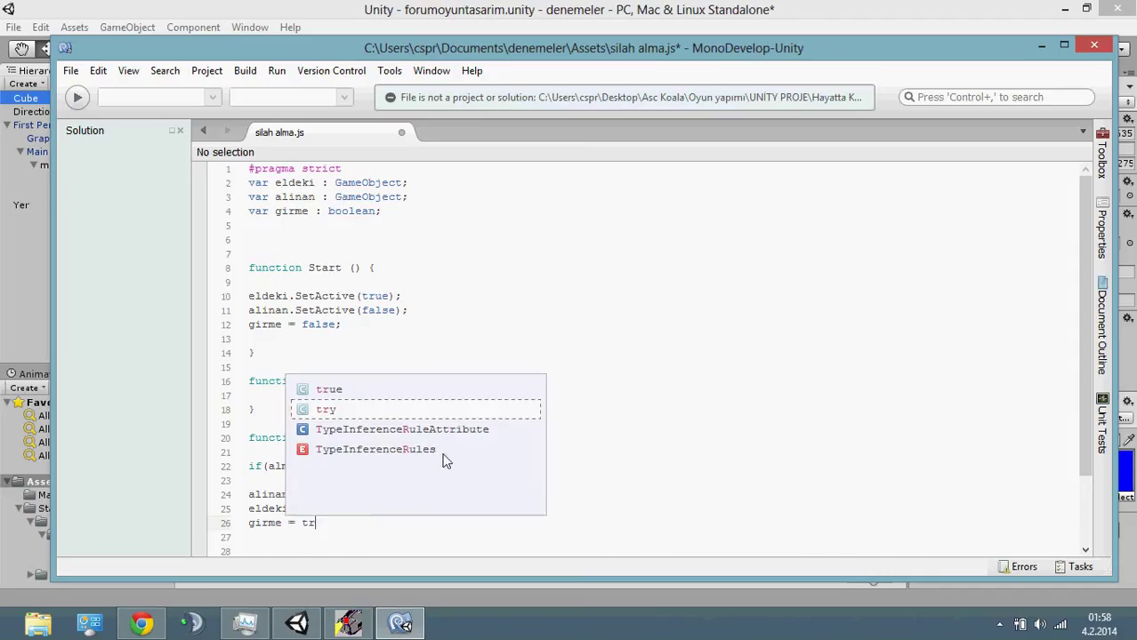
type("ue;")
type("De")
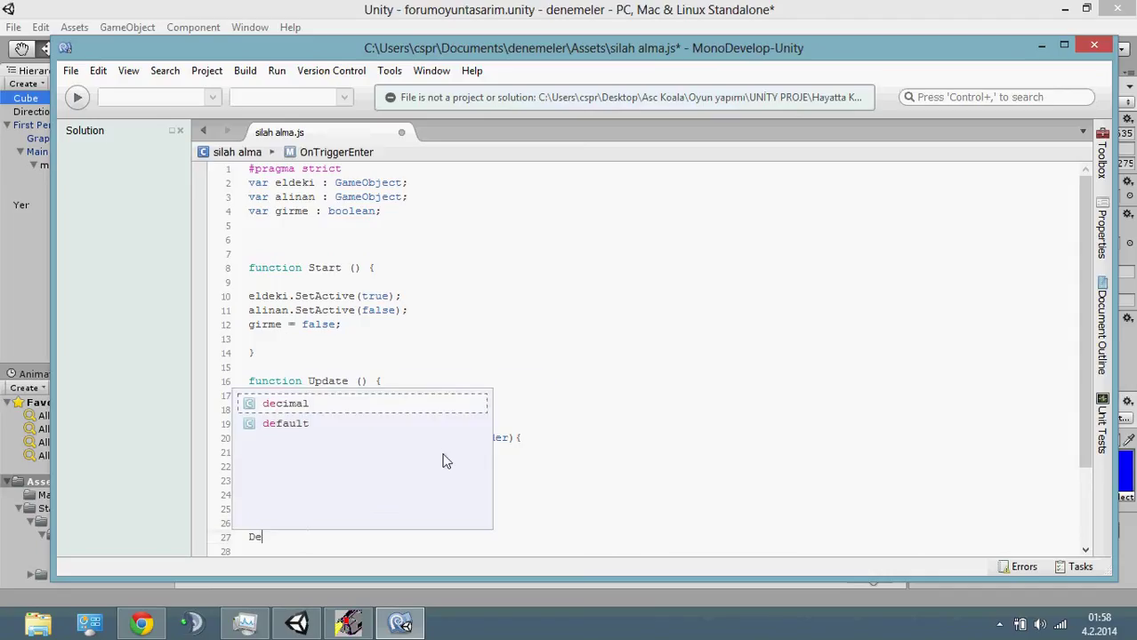
type("stroy(")
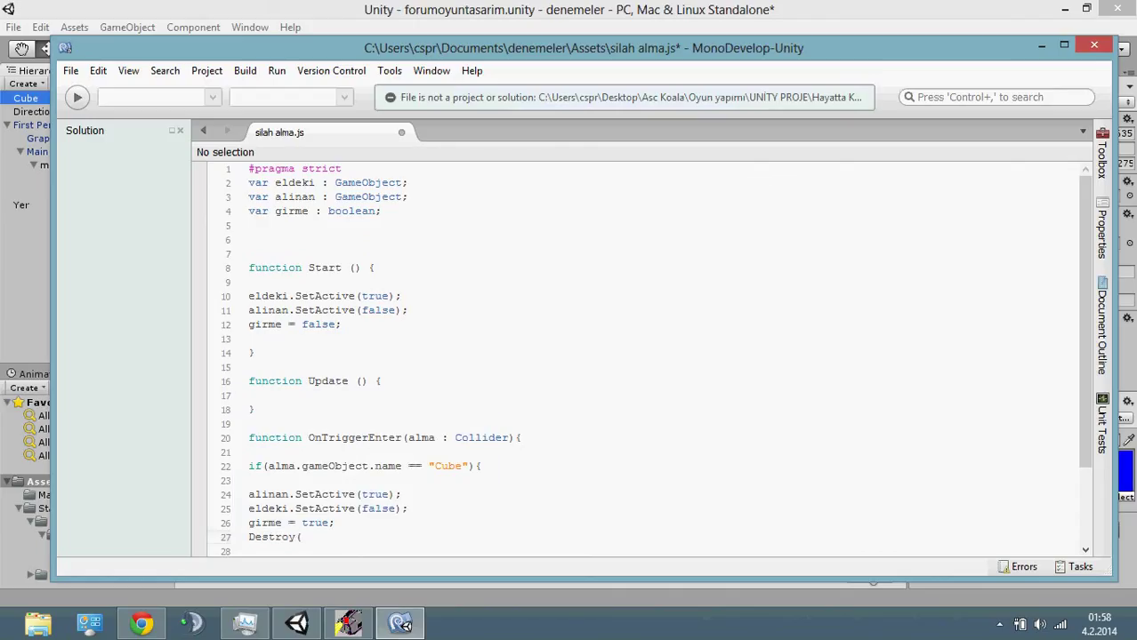
type("alma.")
type("gameObject")
type(");")
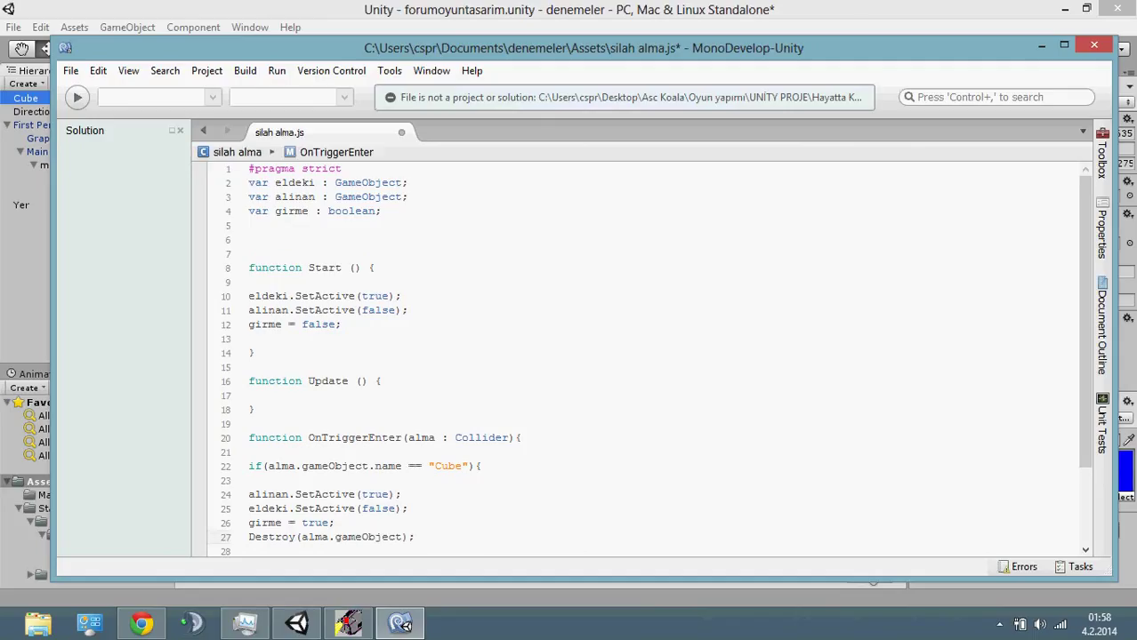
key("ctrl+s")
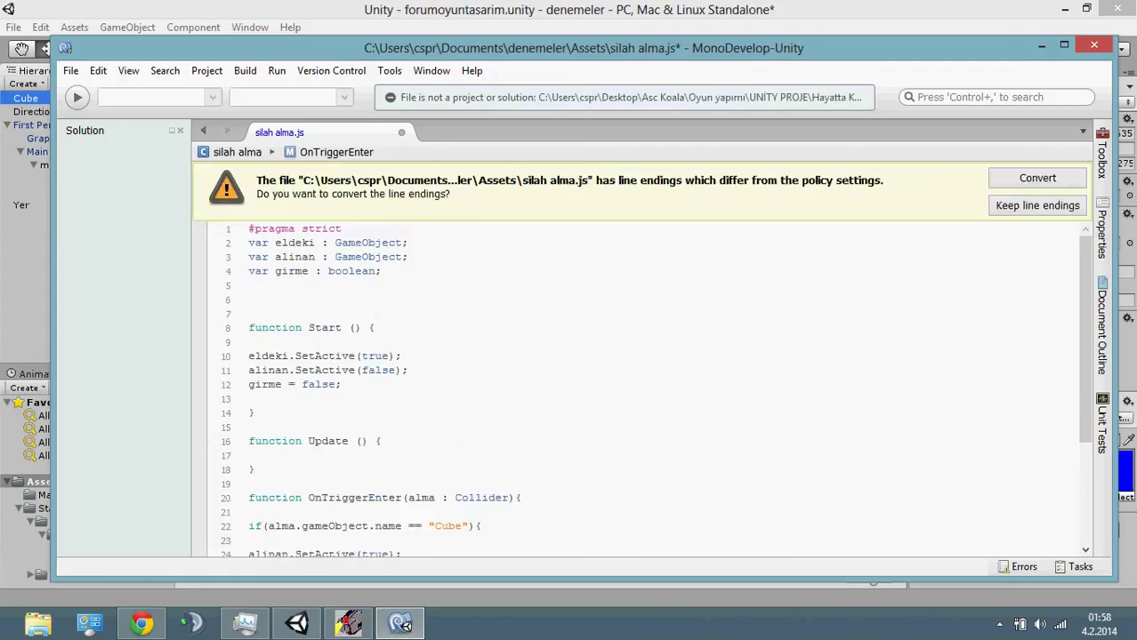
left_click(996, 210)
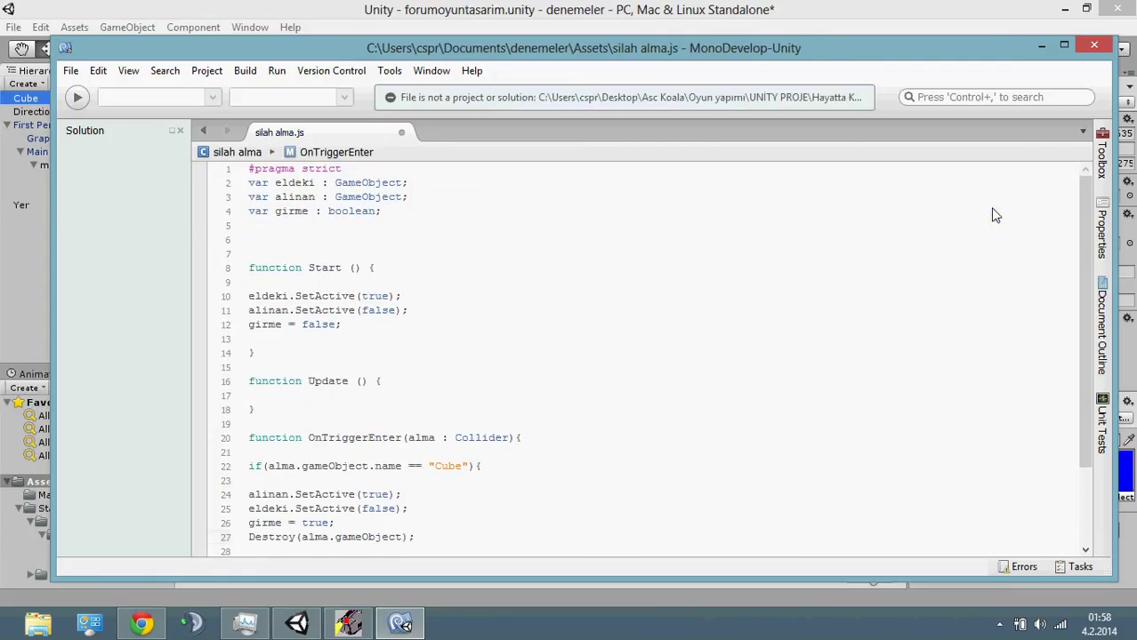
left_click(388, 9)
Add the silah alma script to the First Person Controller
left_click(592, 449)
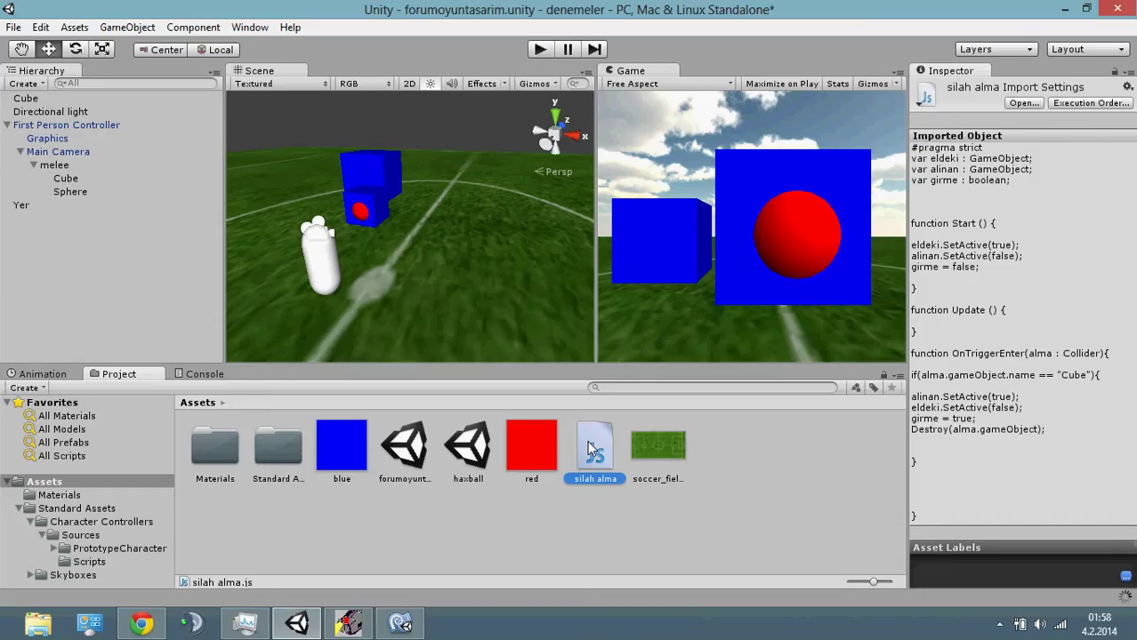
left_click_drag(591, 449, 55, 129)
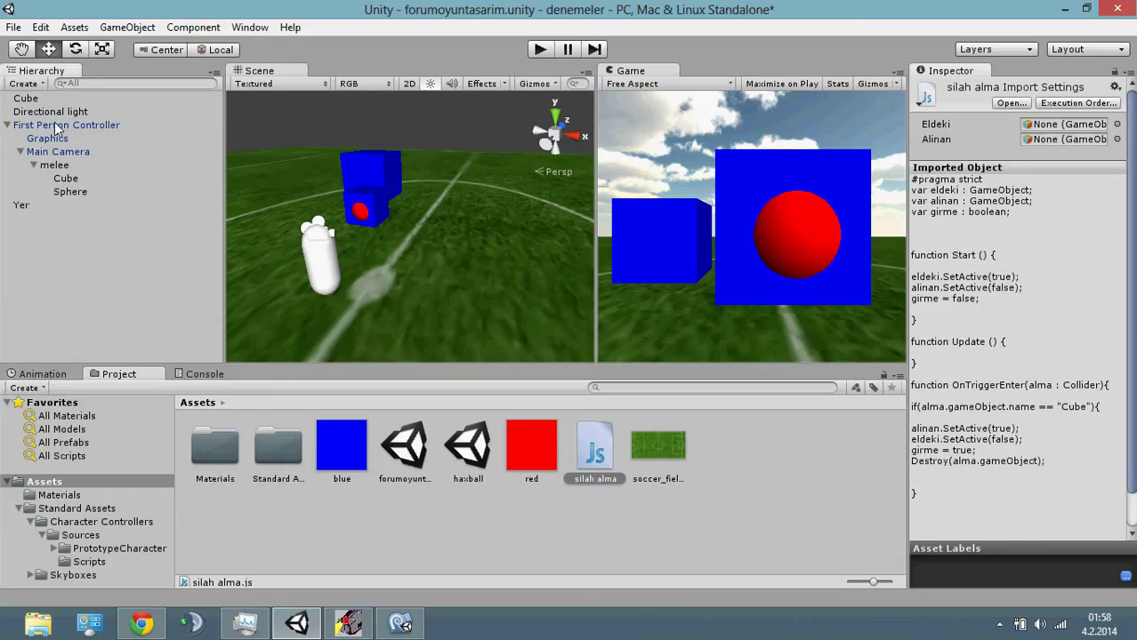
scroll(998, 503, "down", 1)
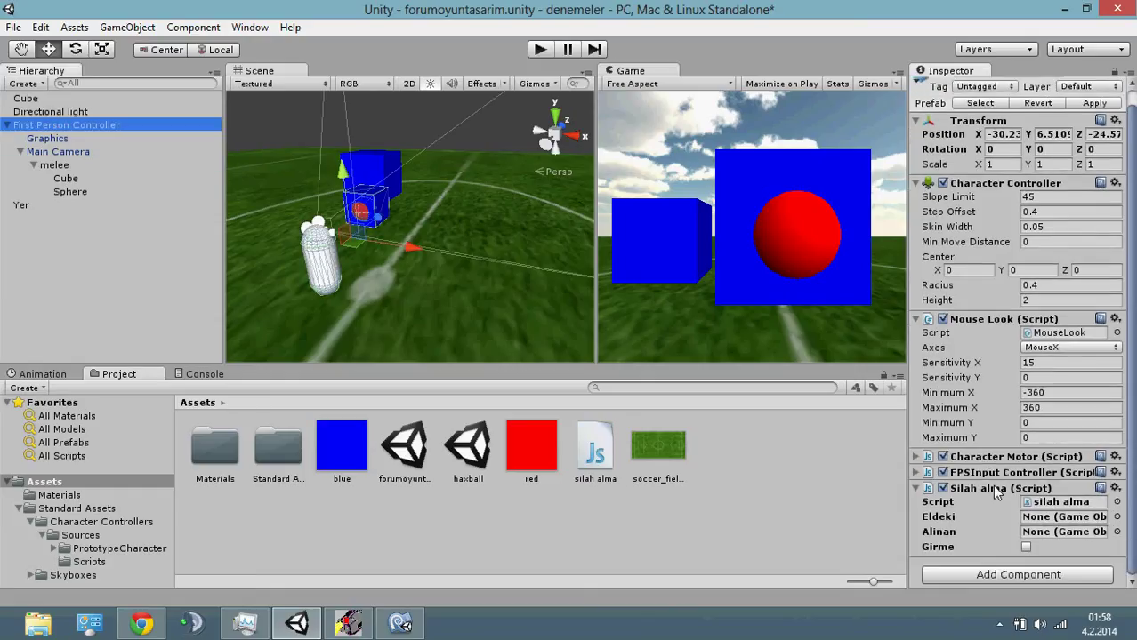
Collapse Mouse Look and Character Controller, then set Eldeki to Sphere and Alinan to Cube
left_click(982, 318)
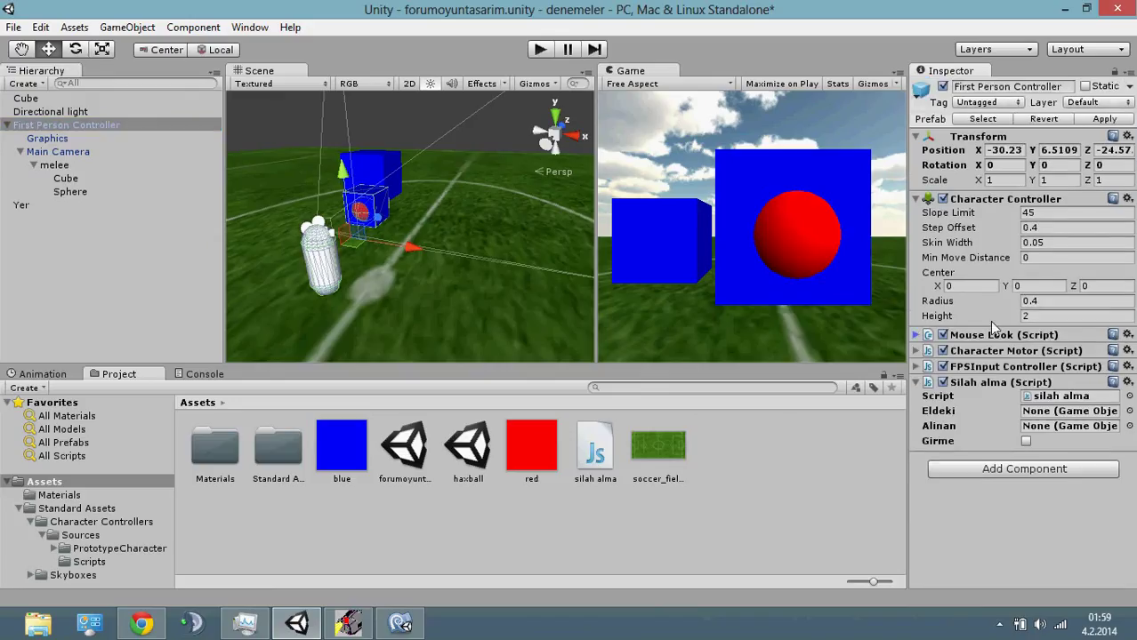
left_click(950, 203)
left_click(950, 293)
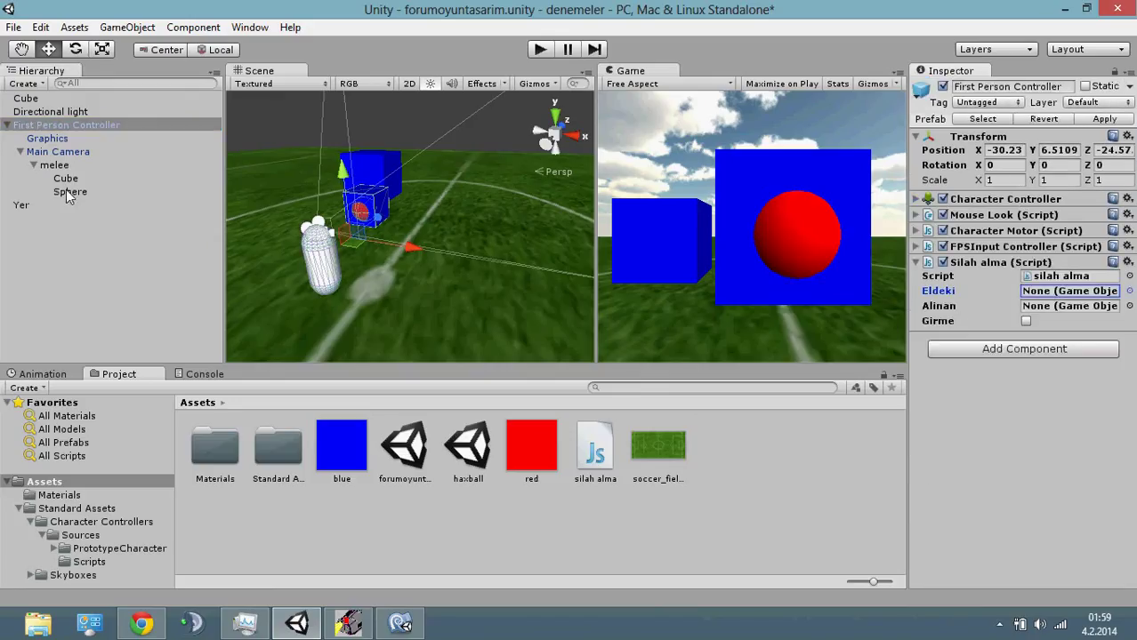
left_click_drag(68, 196, 1034, 296)
left_click_drag(70, 192, 1040, 310)
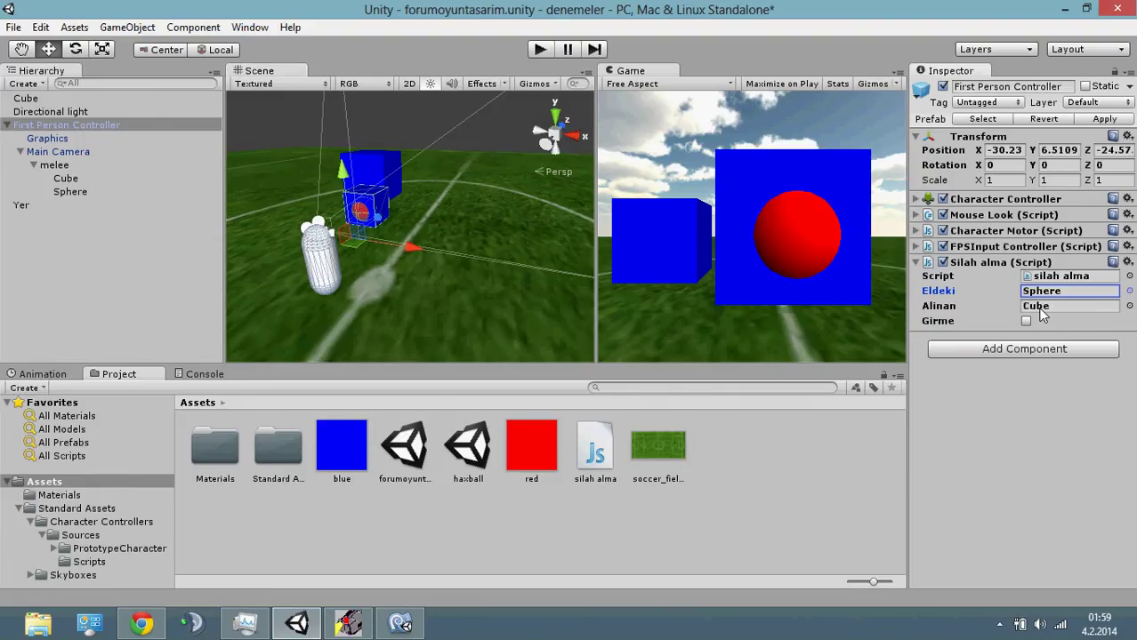
Run the scene with WASD, walk into the blue cube, and check the held sphere becomes a cube
left_click(540, 50)
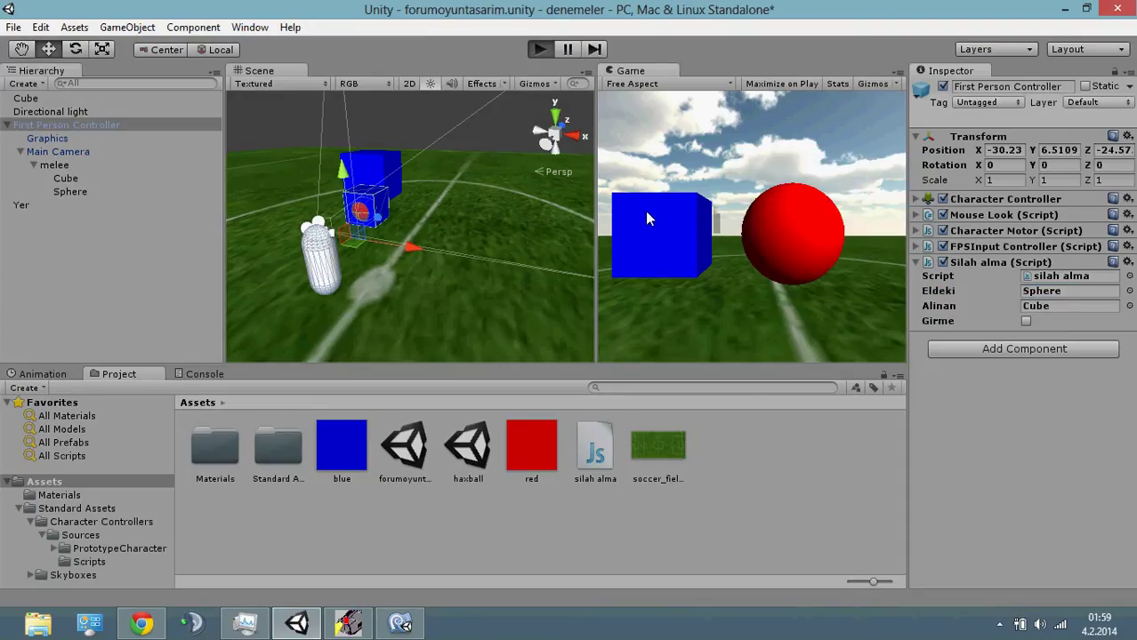
key("d")
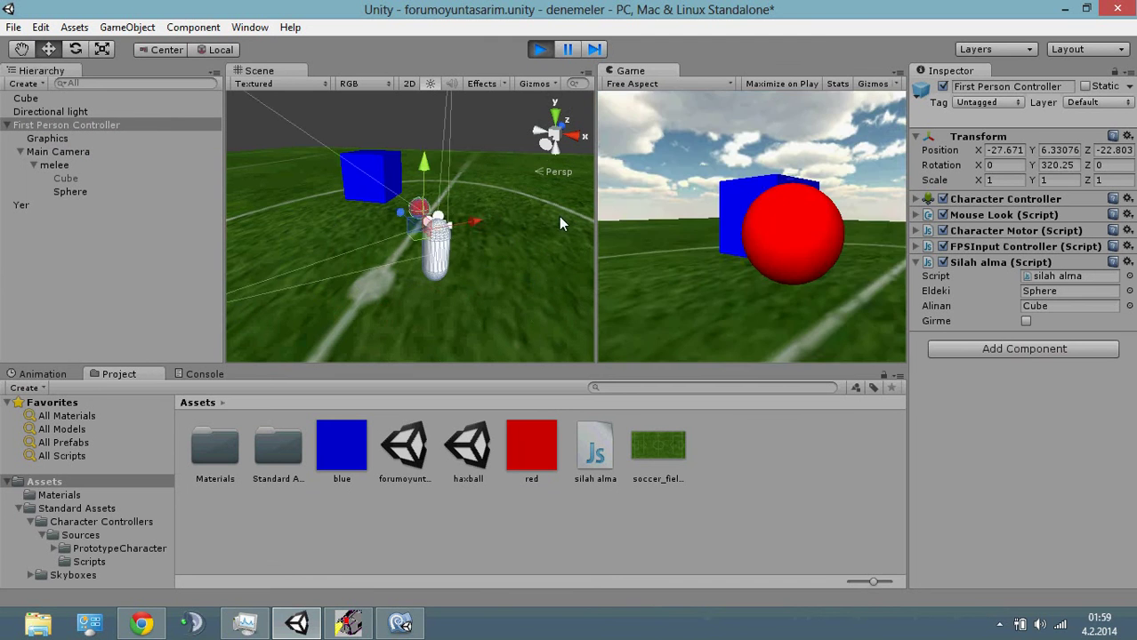
key("d")
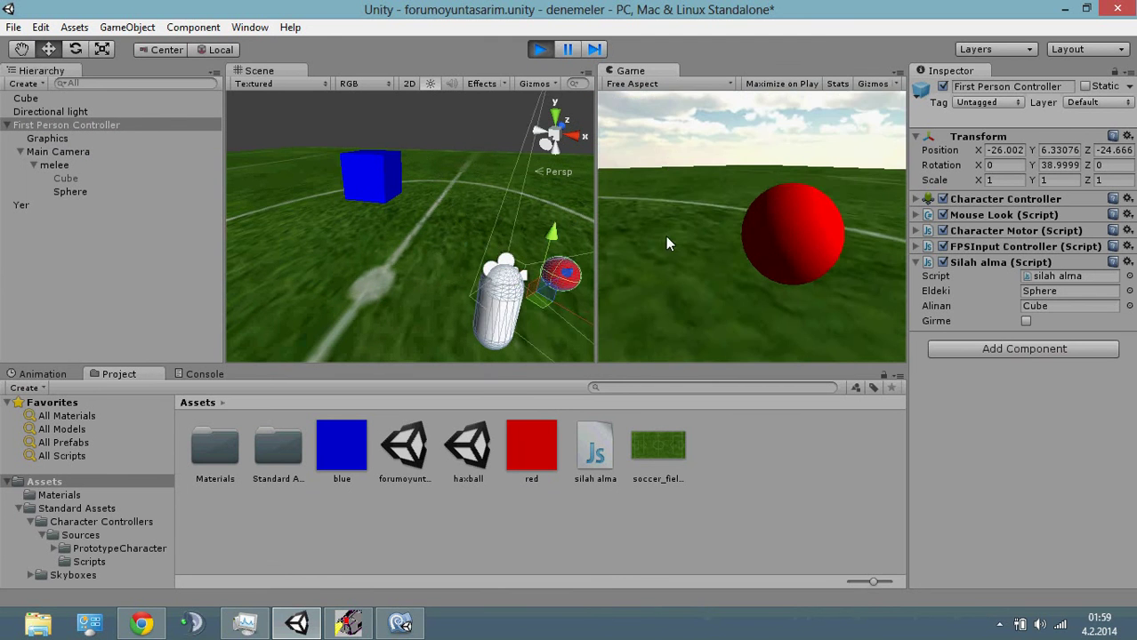
key("d")
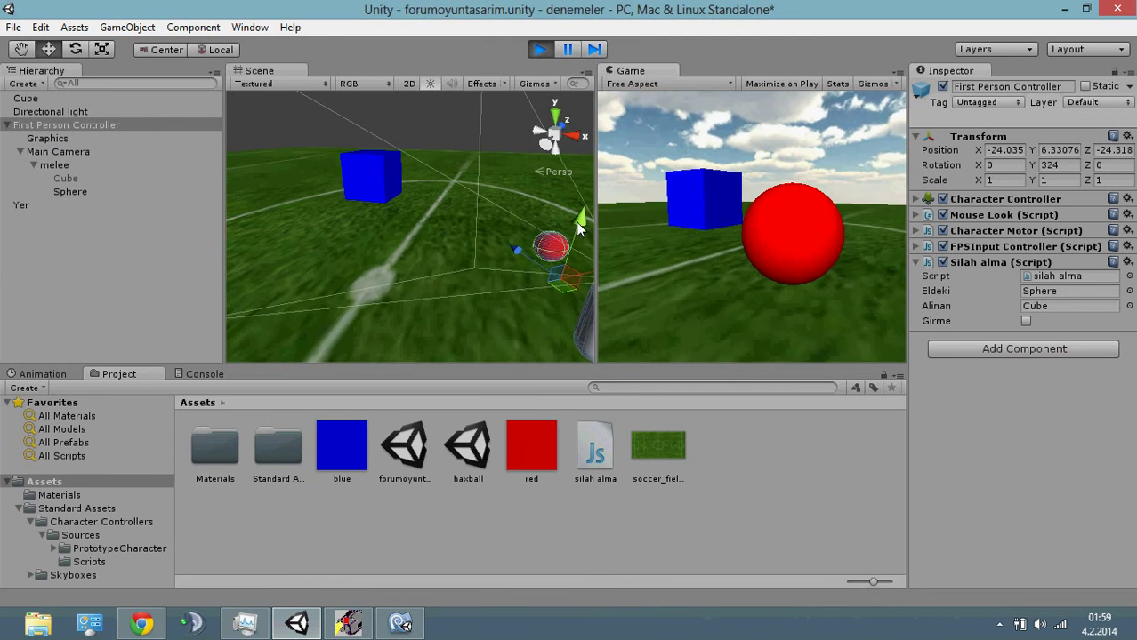
key("w")
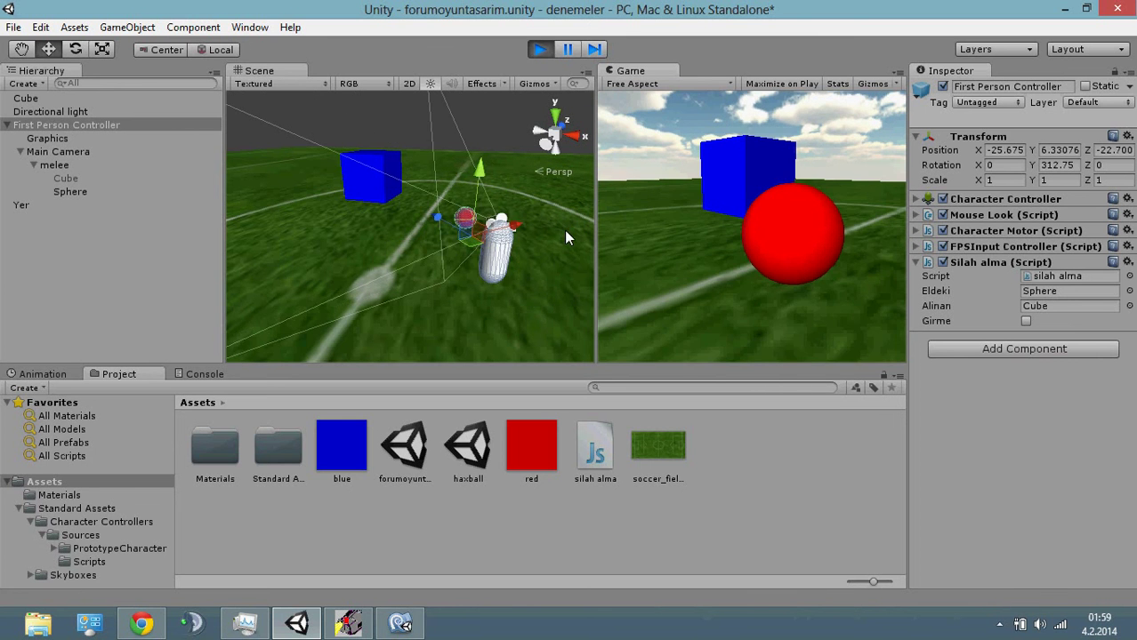
key("w")
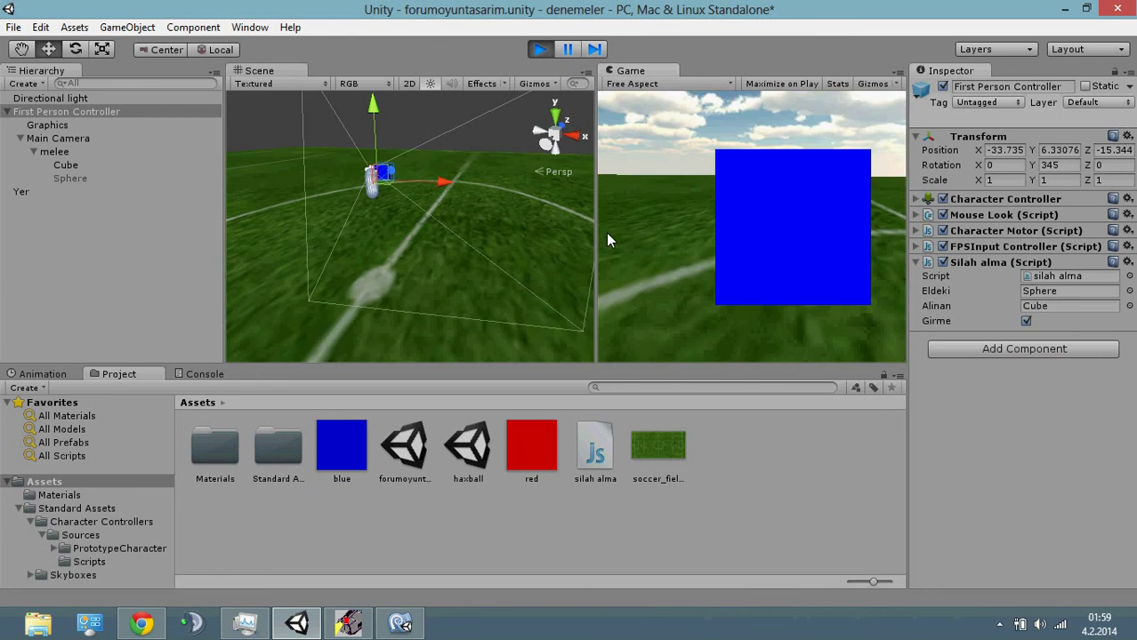
key("d")
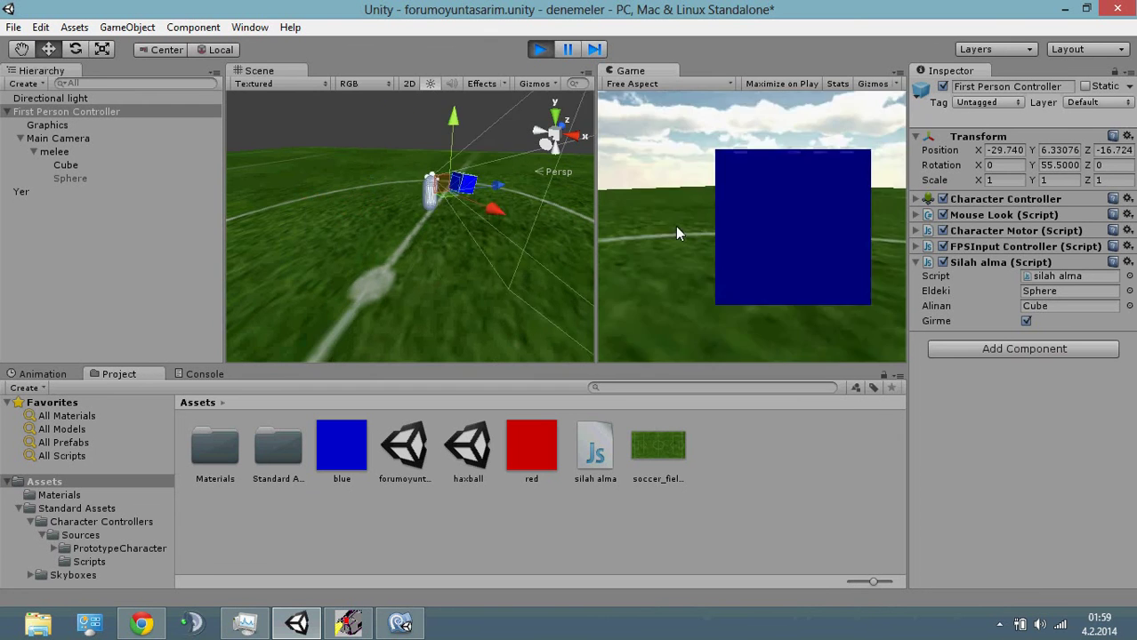
key("a")
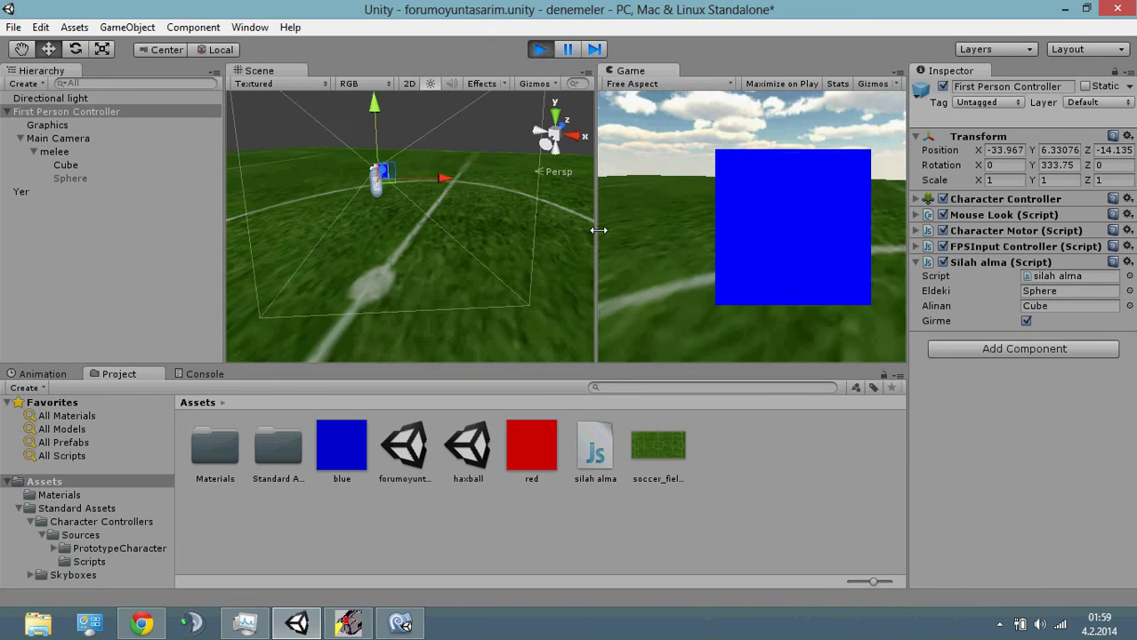
key("s")
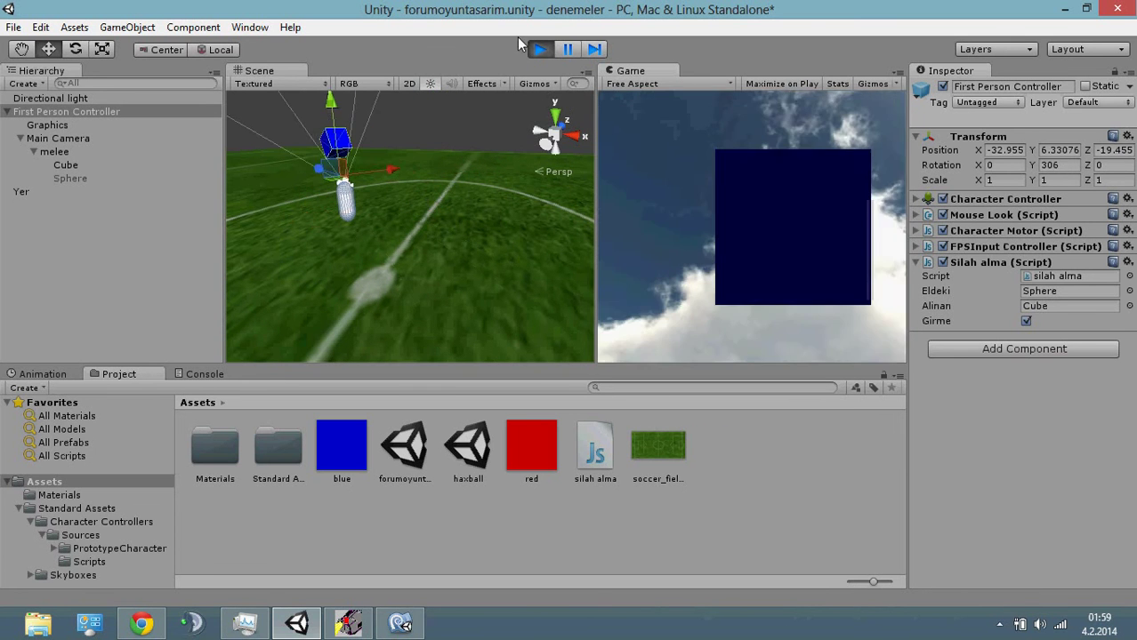
Stop play mode, select Cube in the Hierarchy, and return to the oyuntasarim forum in Chrome
left_click(540, 49)
left_click(36, 99)
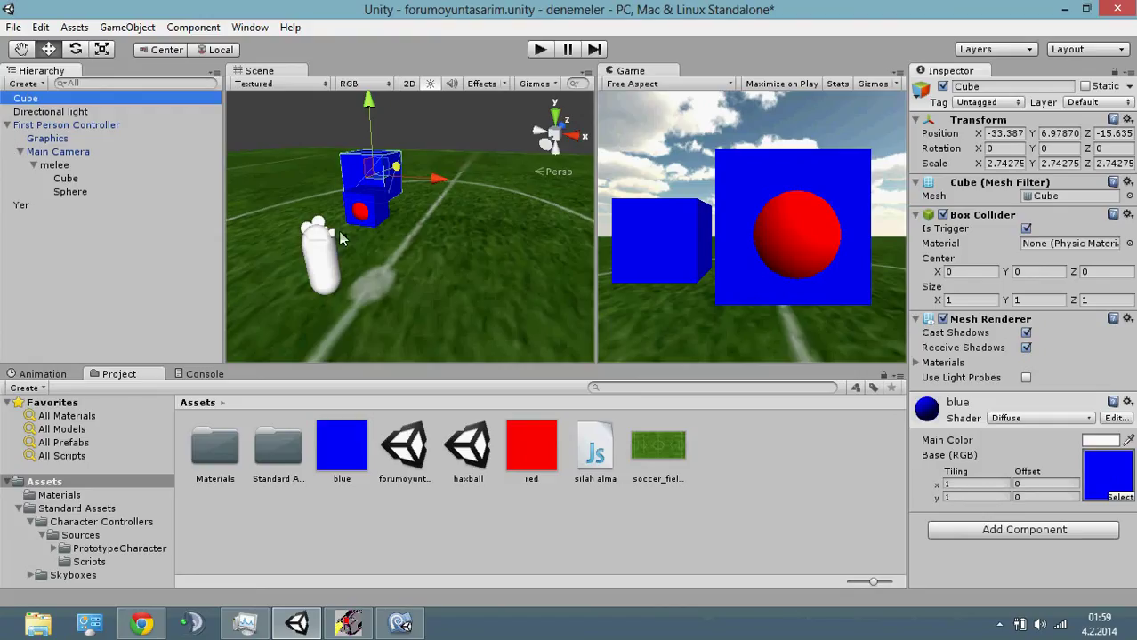
left_click(141, 623)
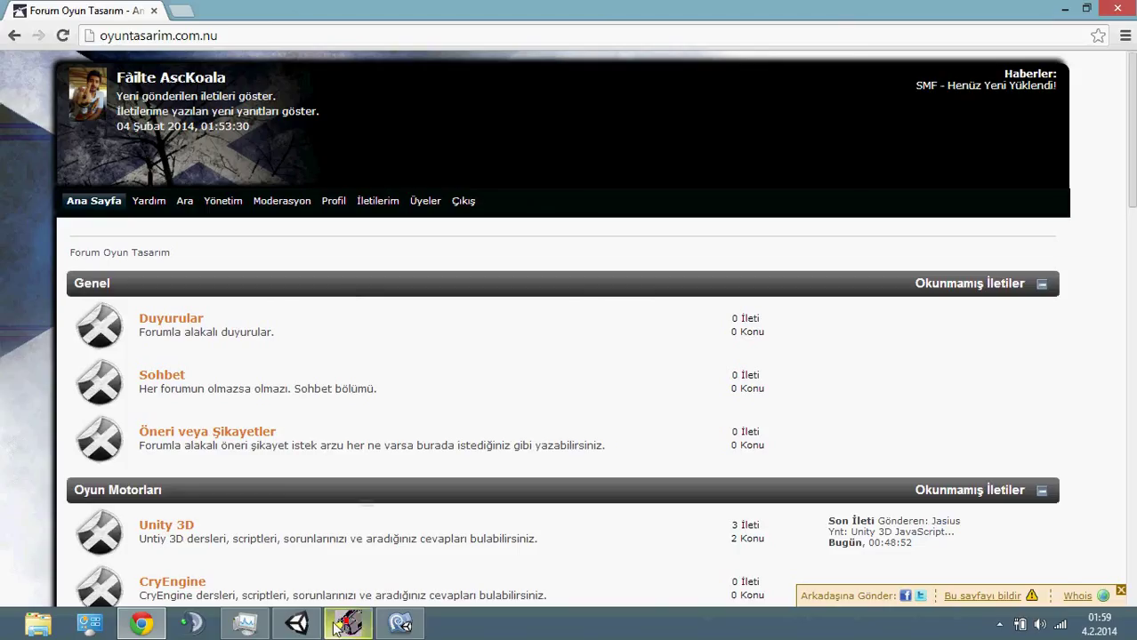
Bring the HyperCam recorder window to the front over the forum page
mouse_move(346, 627)
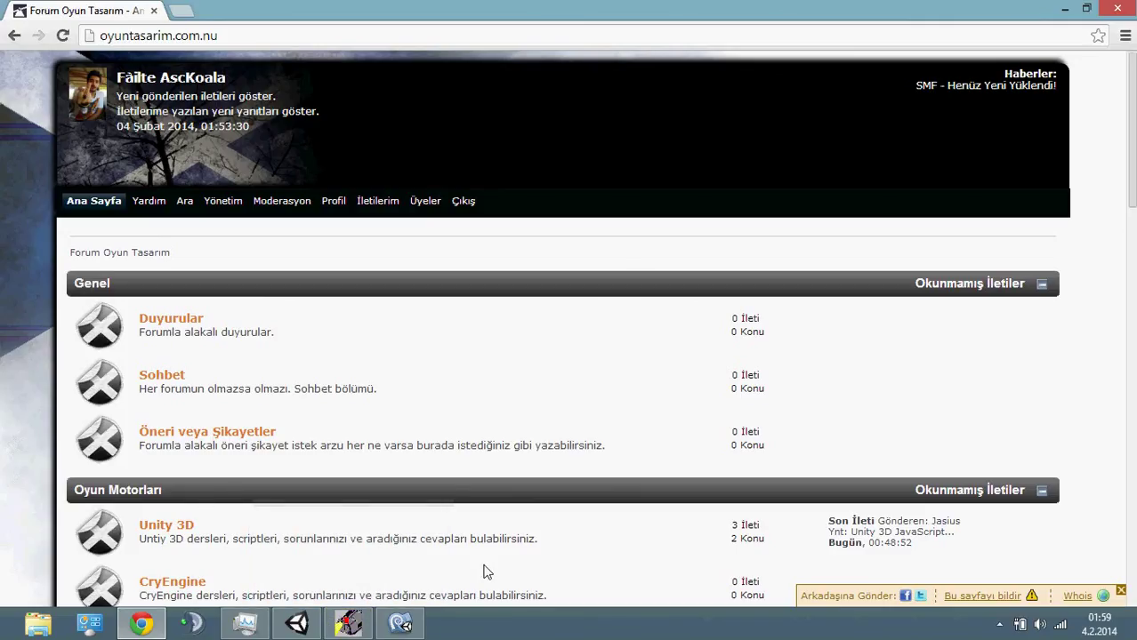
left_click(348, 624)
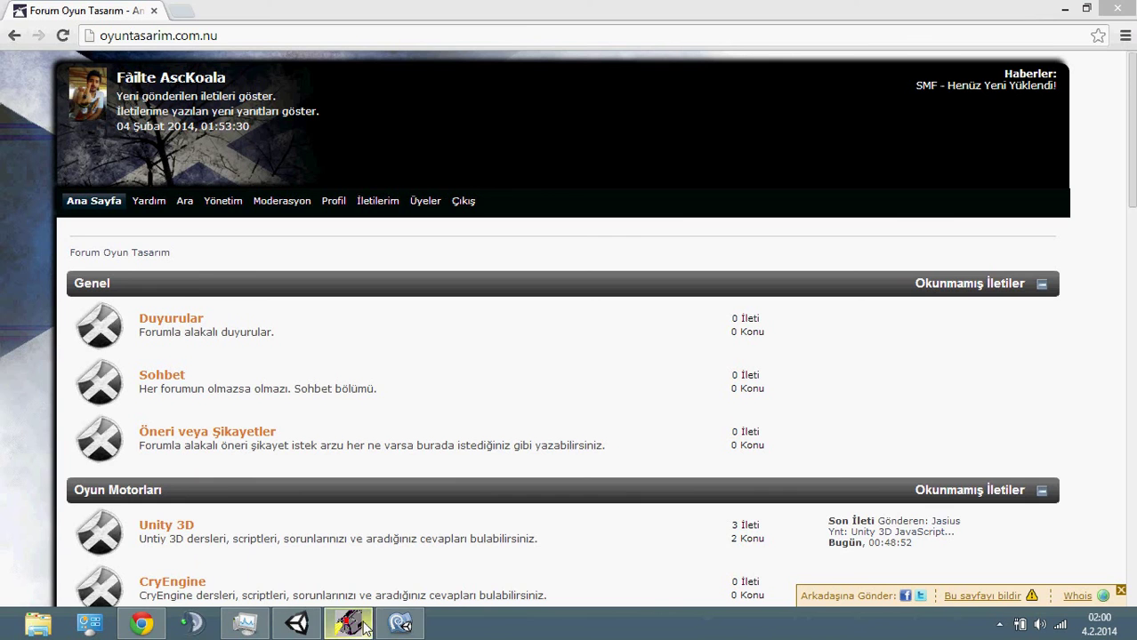
key("alt+Tab")
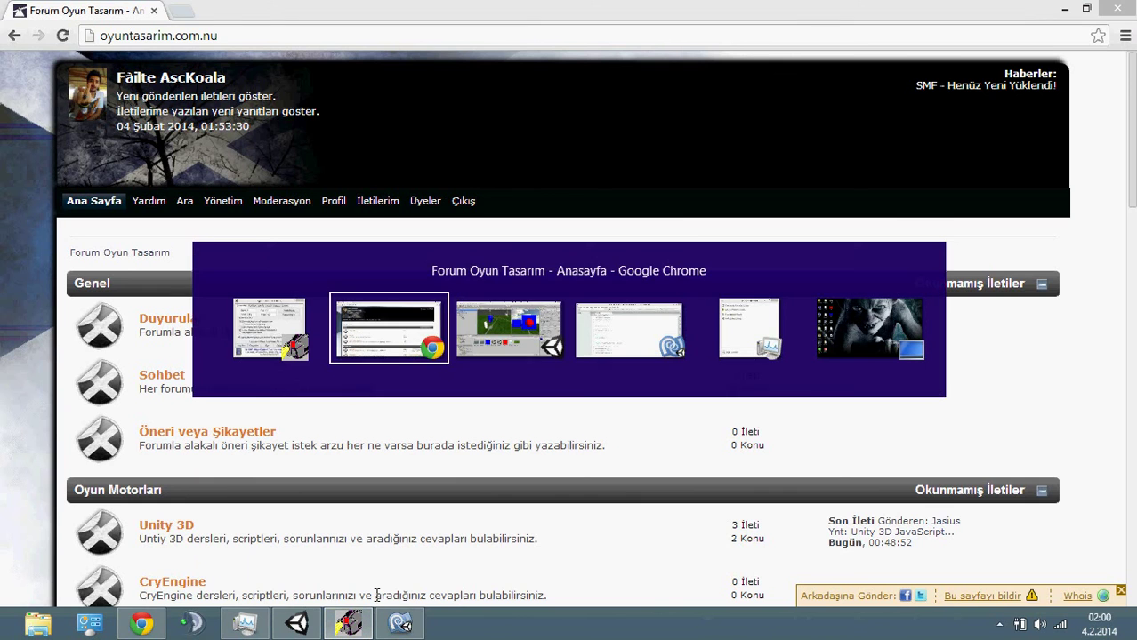
key("alt+Tab")
key("alt+Tab")
key("alt+Tab")
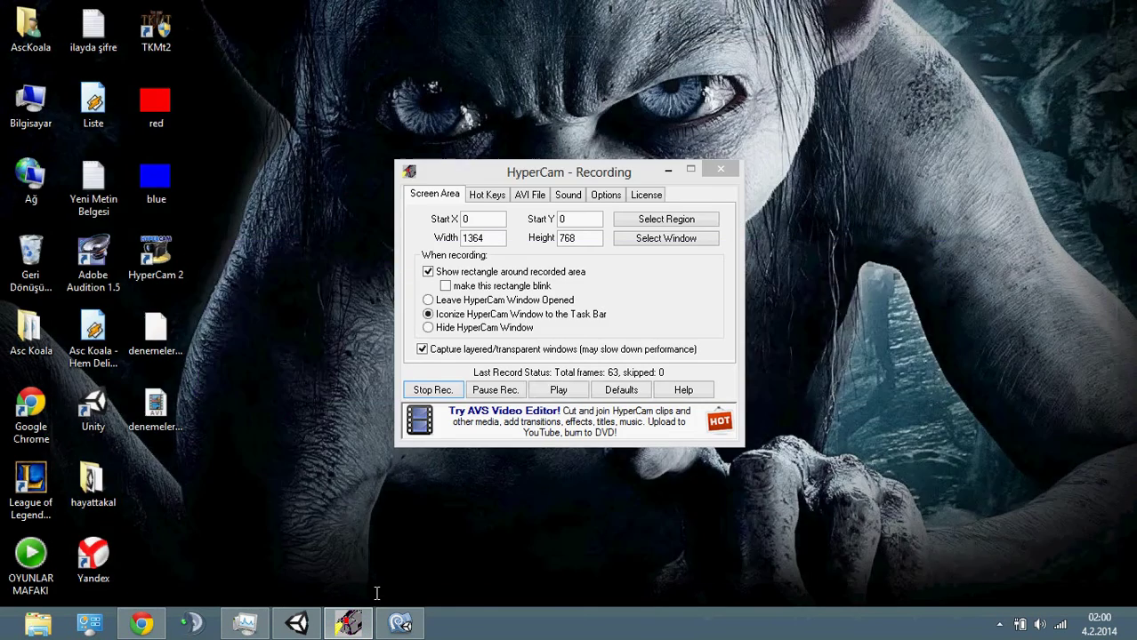